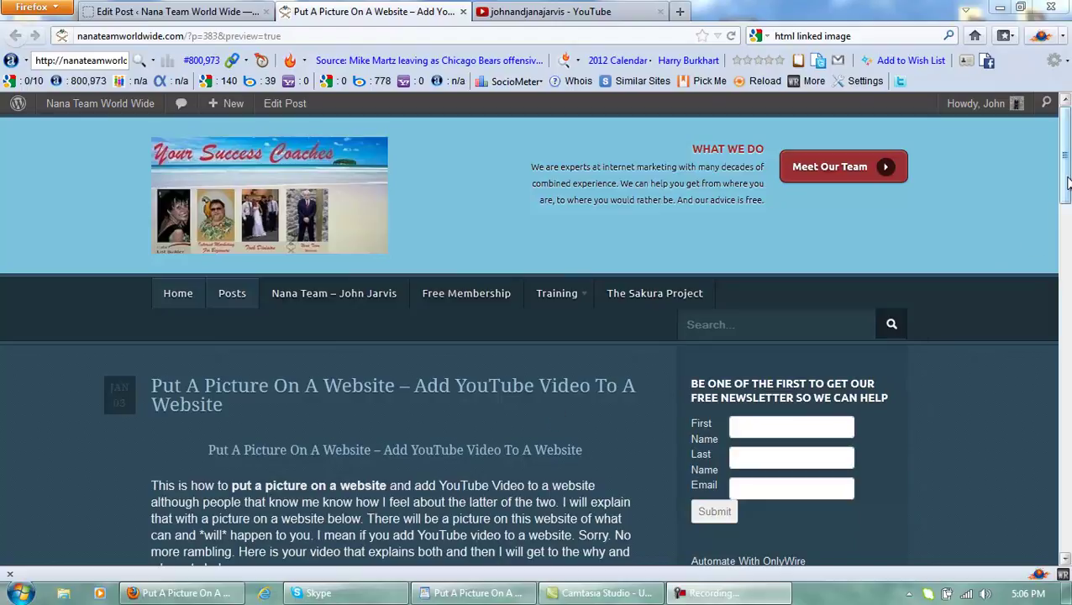
- Review the XXXX video placeholder and the XXX picture placeholder in the post preview
{"action": "scroll", "coordinate": [1068, 183], "scroll_direction": "down", "scroll_amount": 9}
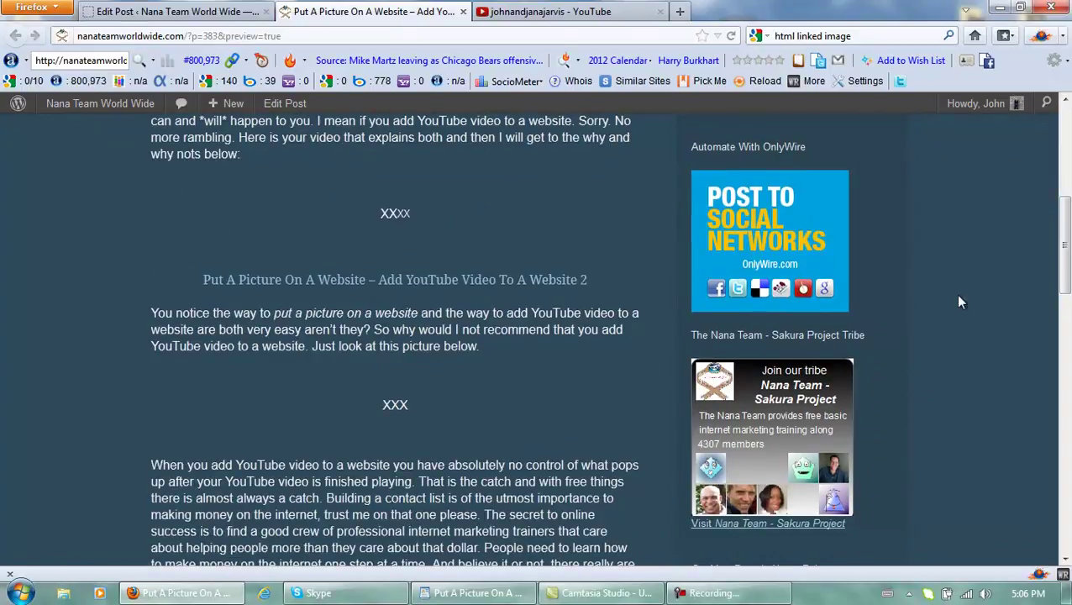
{"action": "left_click_drag", "start_coordinate": [413, 404], "coordinate": [379, 408]}
{"action": "left_click_drag", "start_coordinate": [428, 221], "coordinate": [357, 215]}
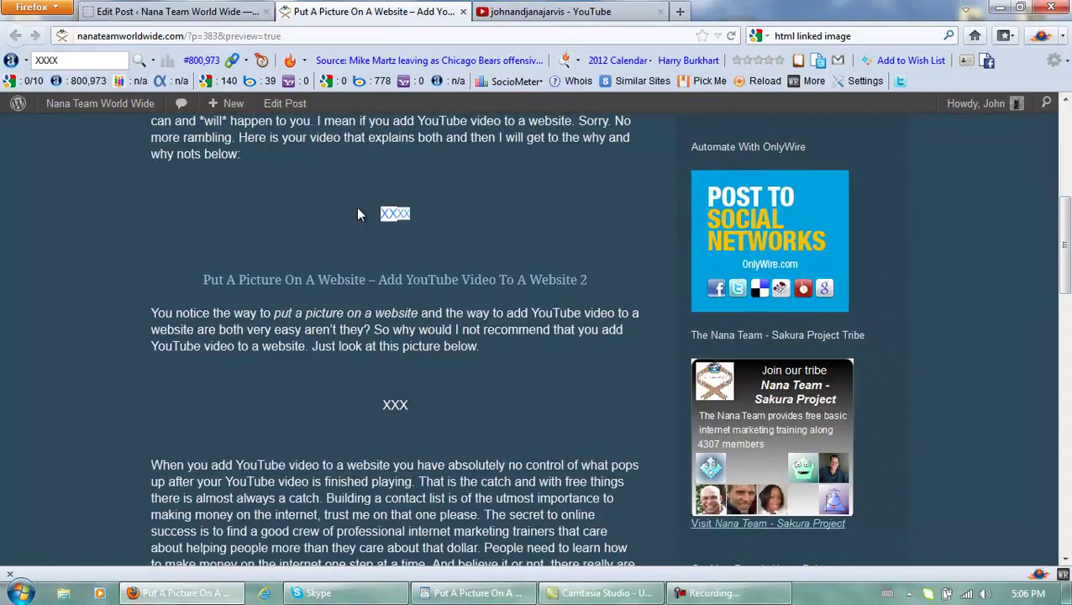
{"action": "left_click", "coordinate": [494, 218]}
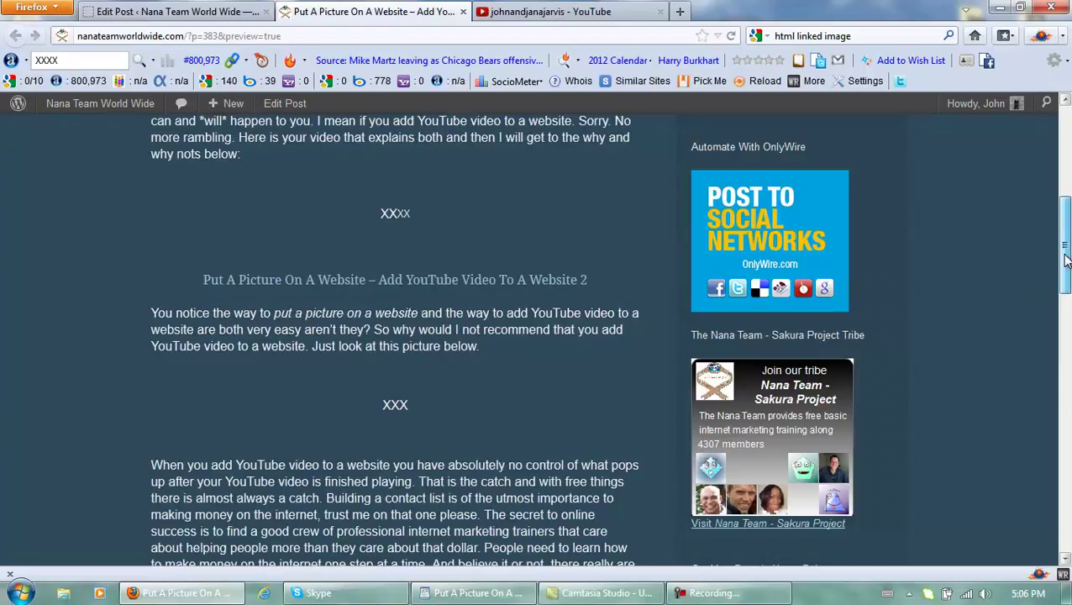
{"action": "left_click_drag", "start_coordinate": [1065, 260], "coordinate": [1067, 166]}
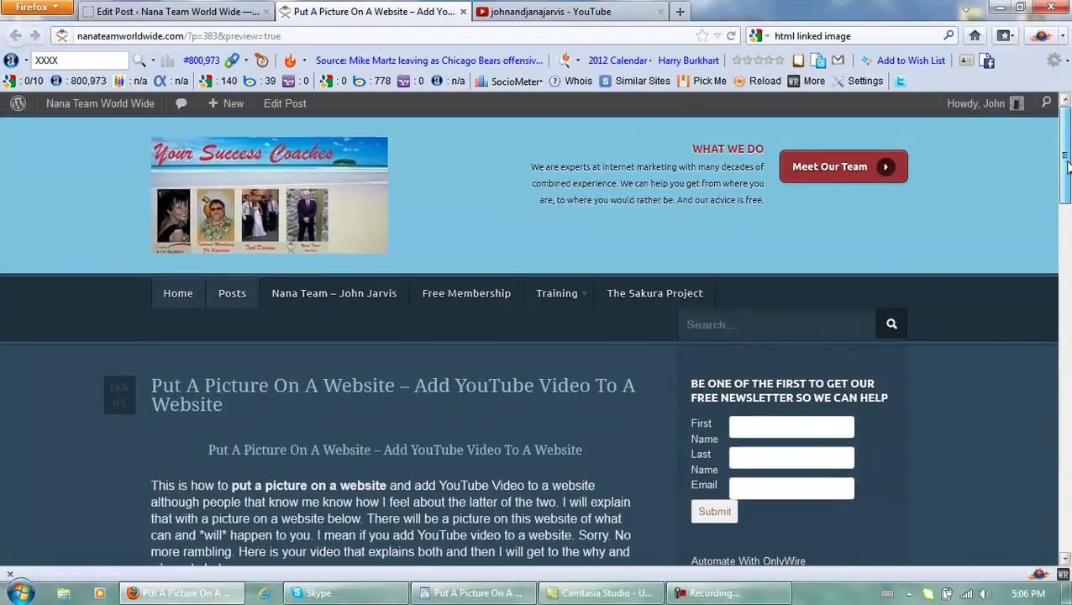
- Switch to the post editor and select the XXX placeholder under the second heading
{"action": "left_click", "coordinate": [212, 13]}
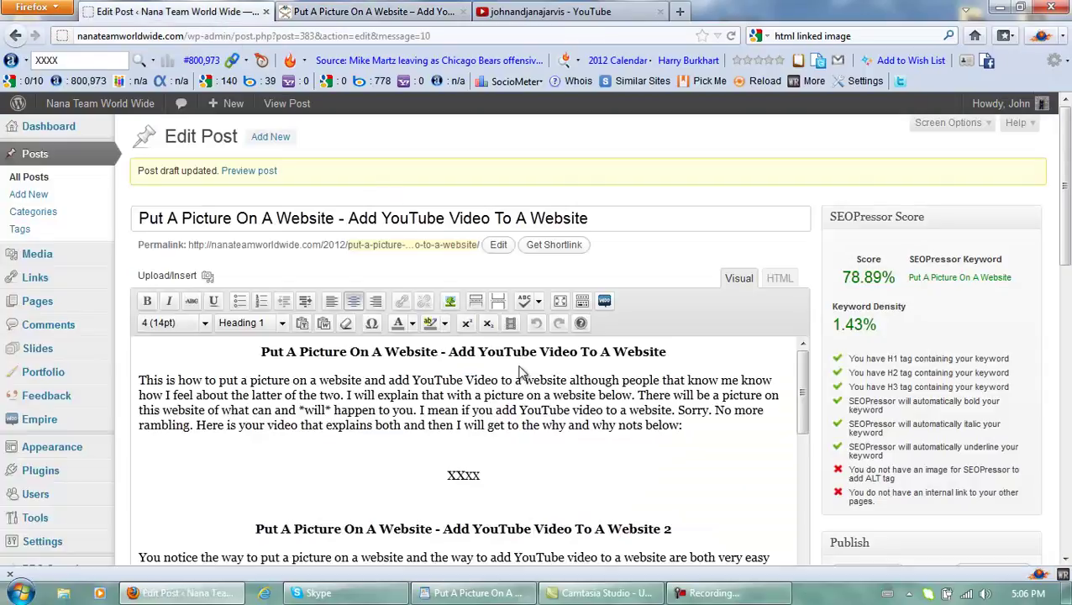
{"action": "left_click_drag", "start_coordinate": [802, 374], "coordinate": [792, 425]}
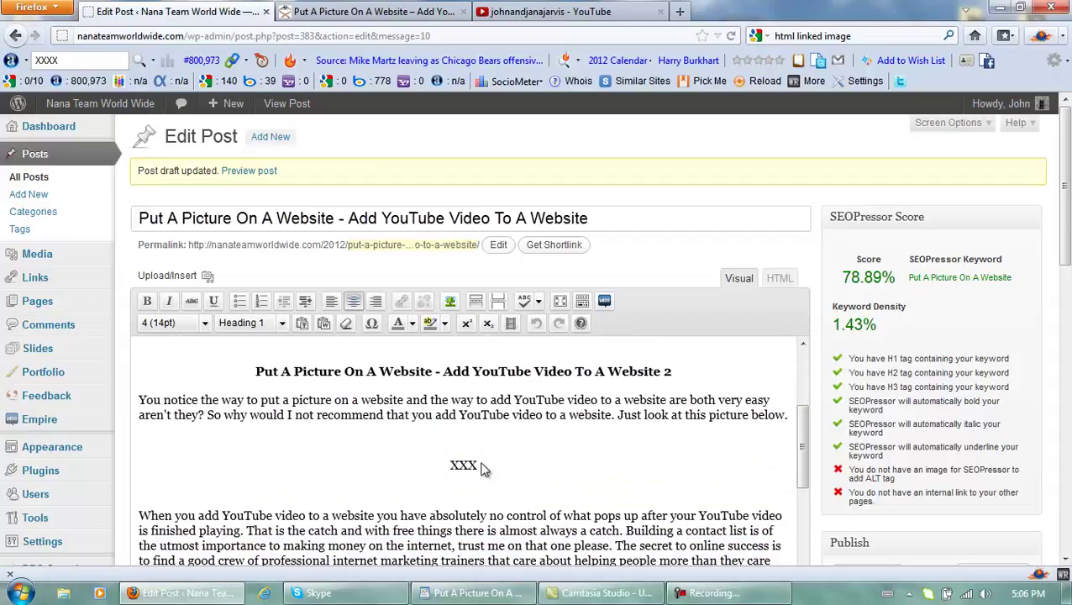
{"action": "left_click_drag", "start_coordinate": [475, 467], "coordinate": [448, 467]}
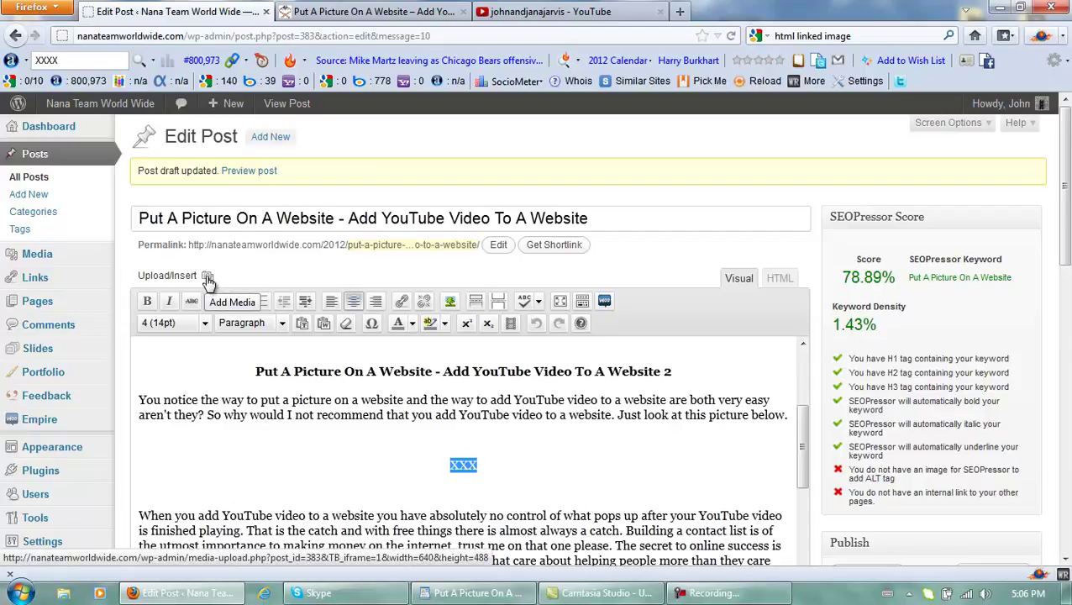
- Look at the desktop for the picture file named "Put A Picture On A Website - Add YouTube Video To A Website"
{"action": "left_click", "coordinate": [998, 11]}
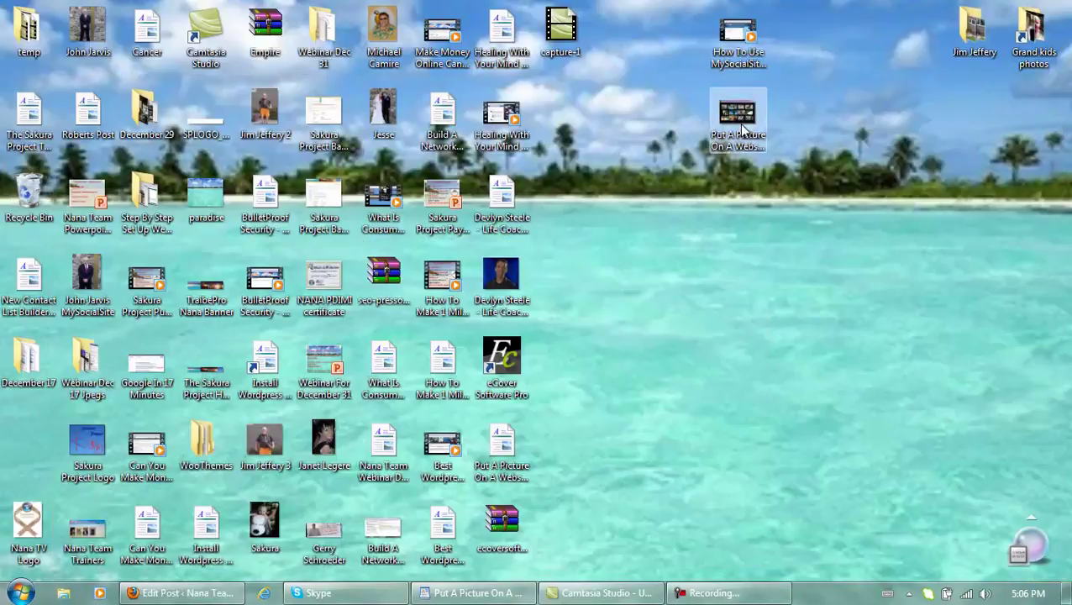
{"action": "left_click", "coordinate": [739, 122]}
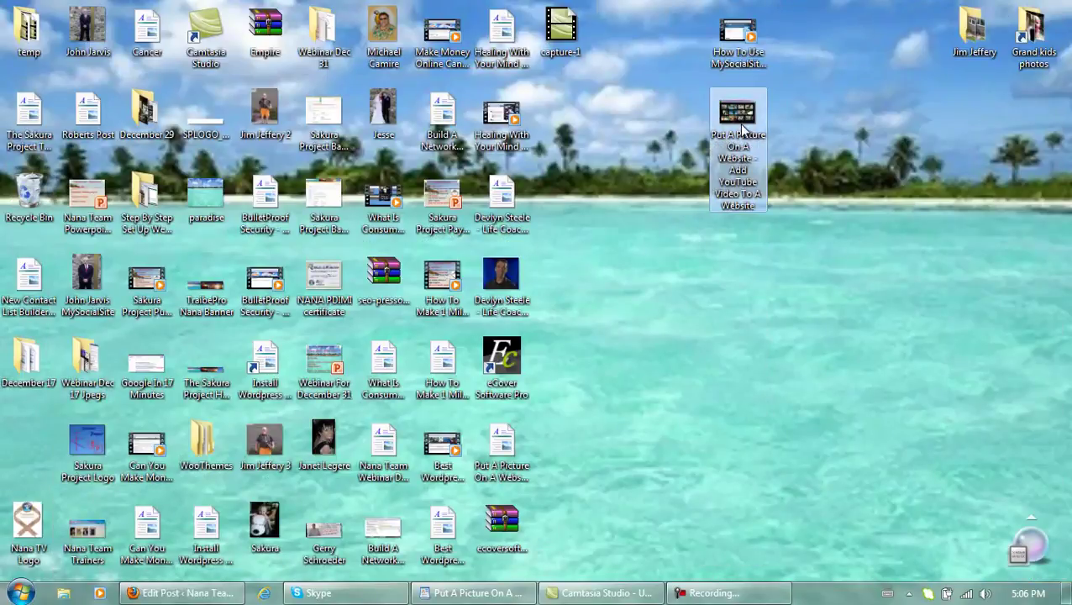
{"action": "left_click", "coordinate": [733, 34]}
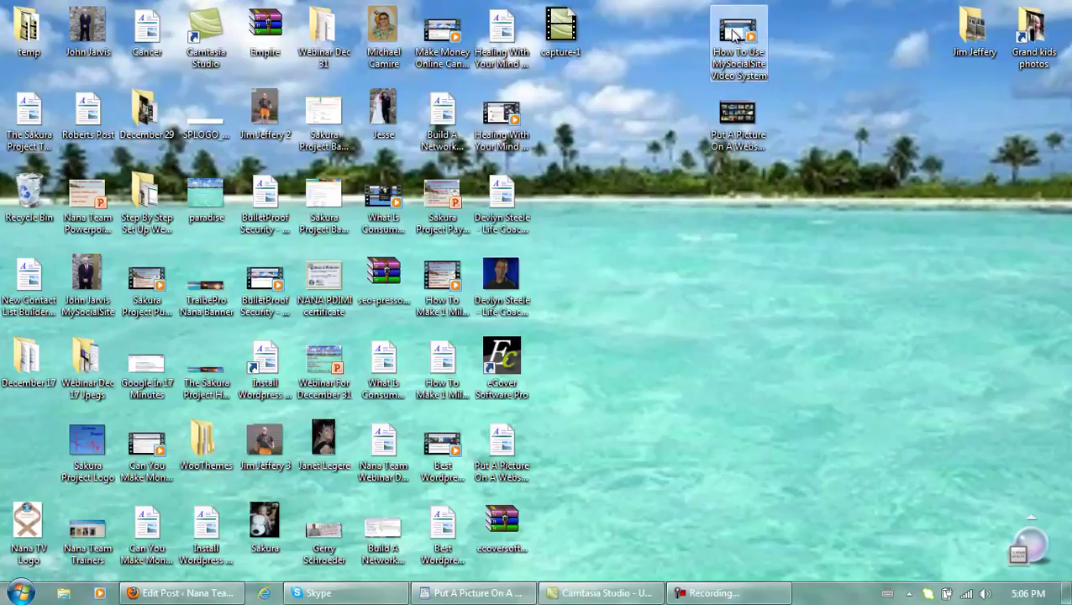
{"action": "left_click", "coordinate": [737, 118]}
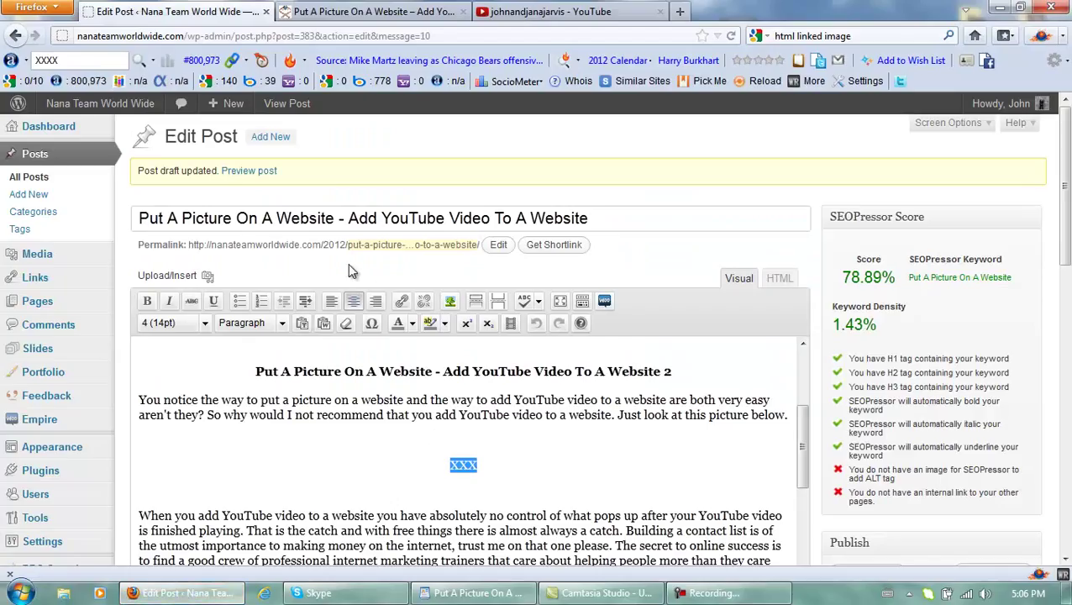
- Upload "Put A Picture On A Website - Add YouTube Video To A Website.jpg" and insert it at Medium size over the XXX placeholder
{"action": "left_click", "coordinate": [207, 279]}
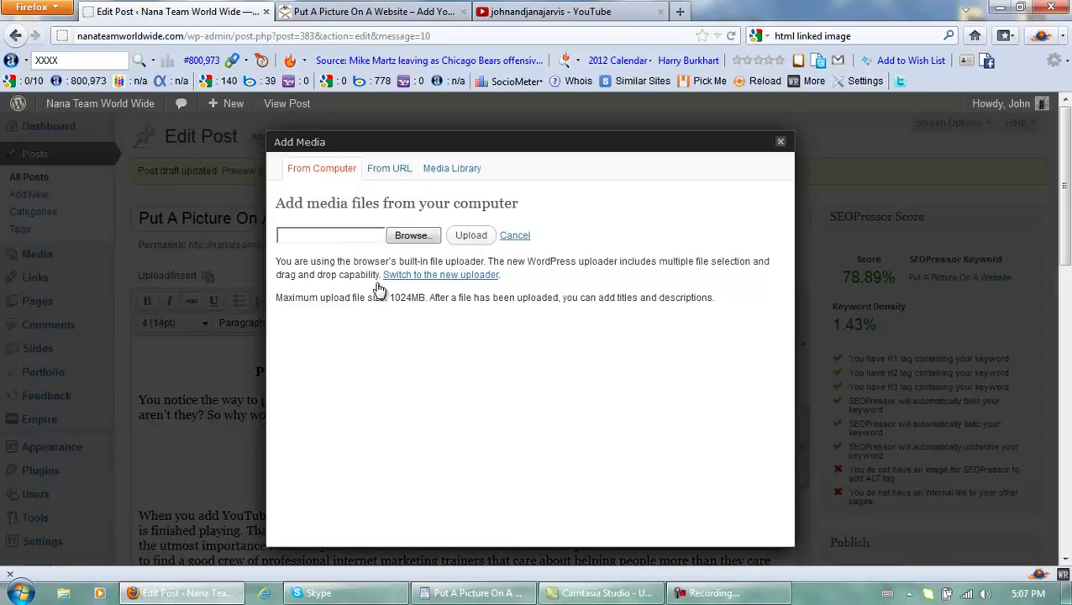
{"action": "left_click", "coordinate": [419, 240]}
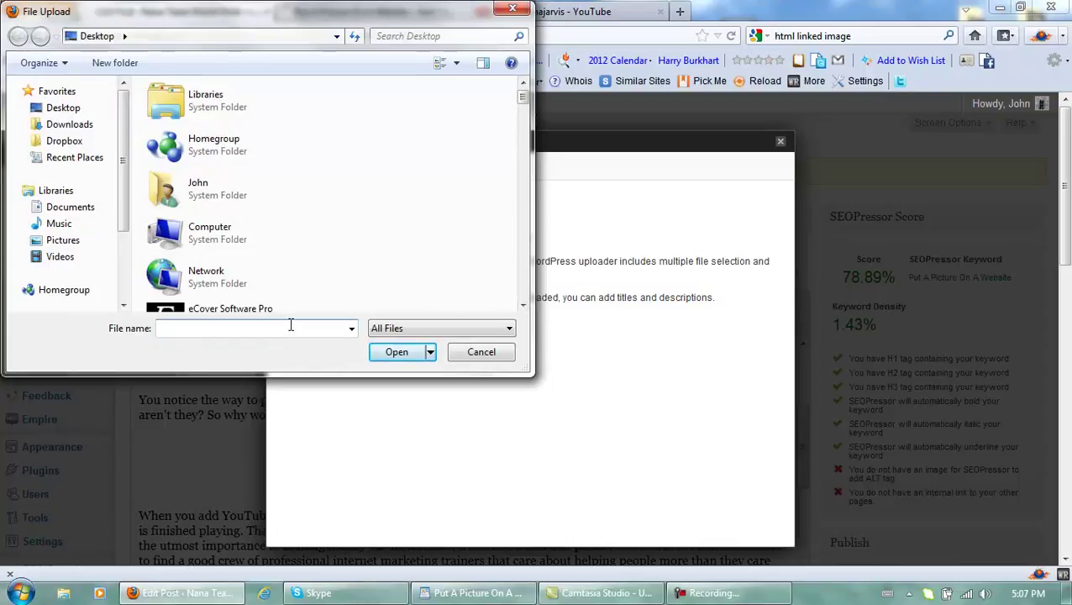
{"action": "type", "text": "put"}
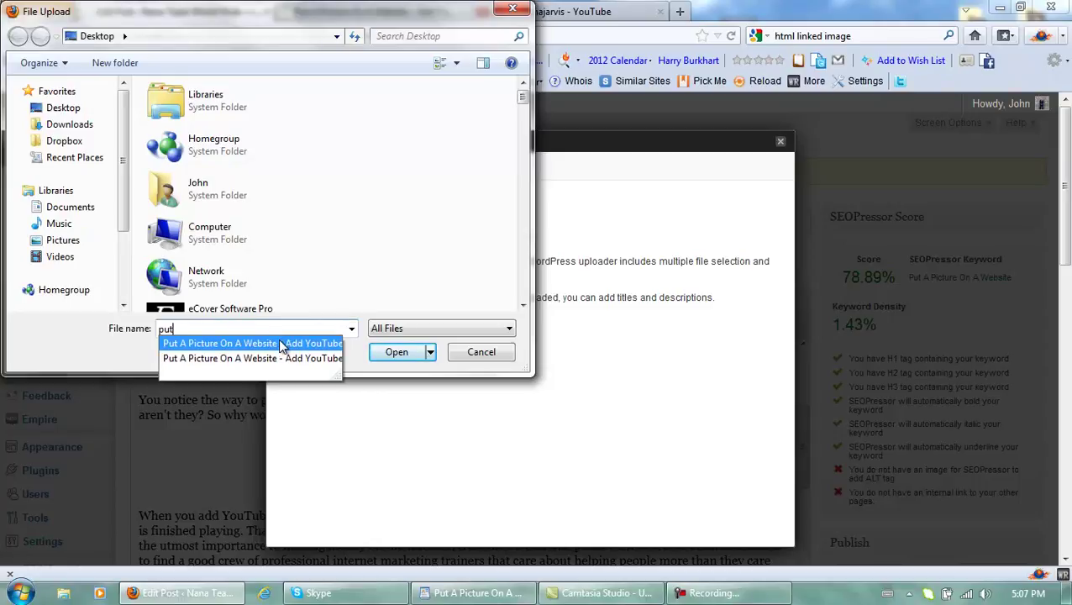
{"action": "left_click", "coordinate": [281, 343]}
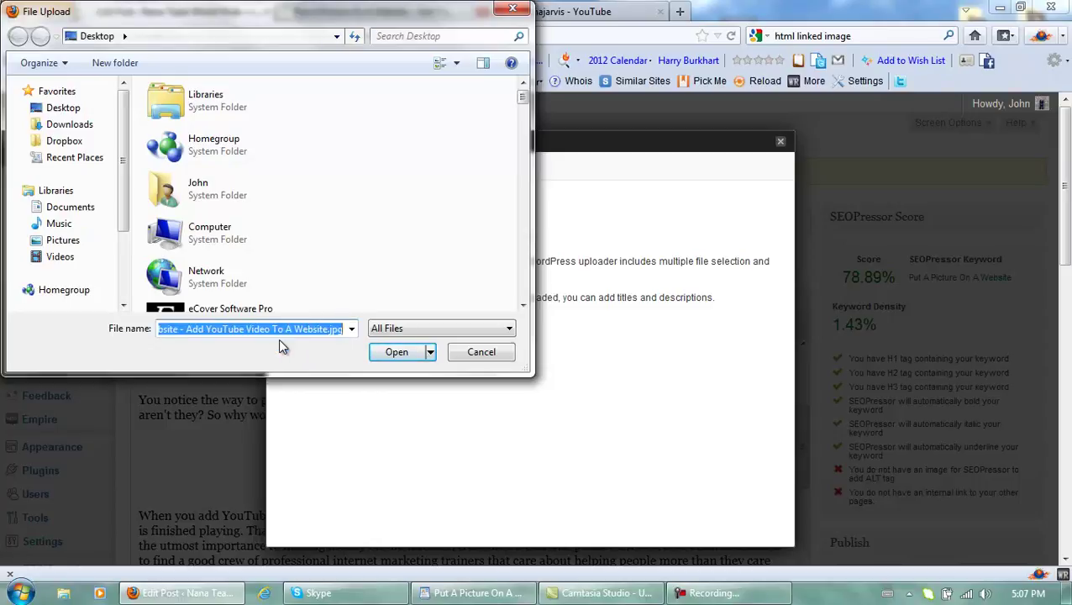
{"action": "left_click", "coordinate": [403, 356]}
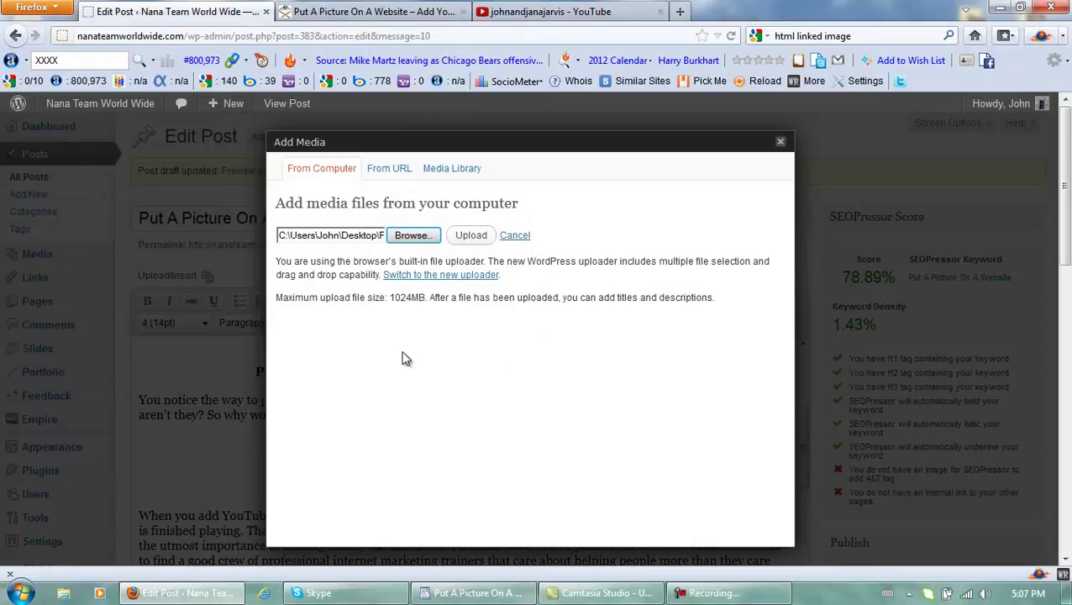
{"action": "left_click", "coordinate": [468, 236]}
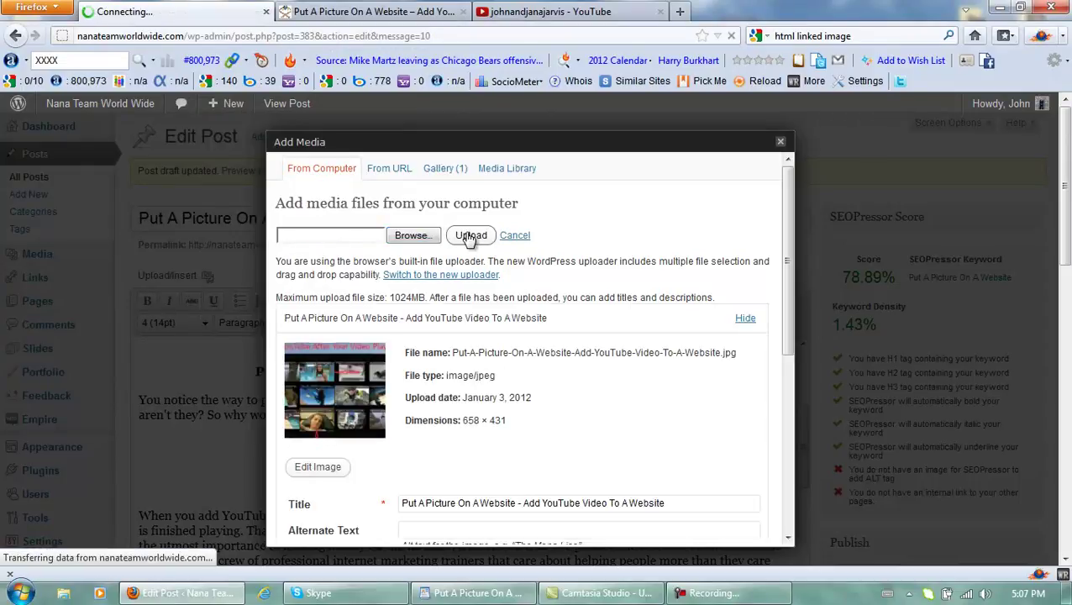
{"action": "left_click_drag", "start_coordinate": [788, 251], "coordinate": [778, 406]}
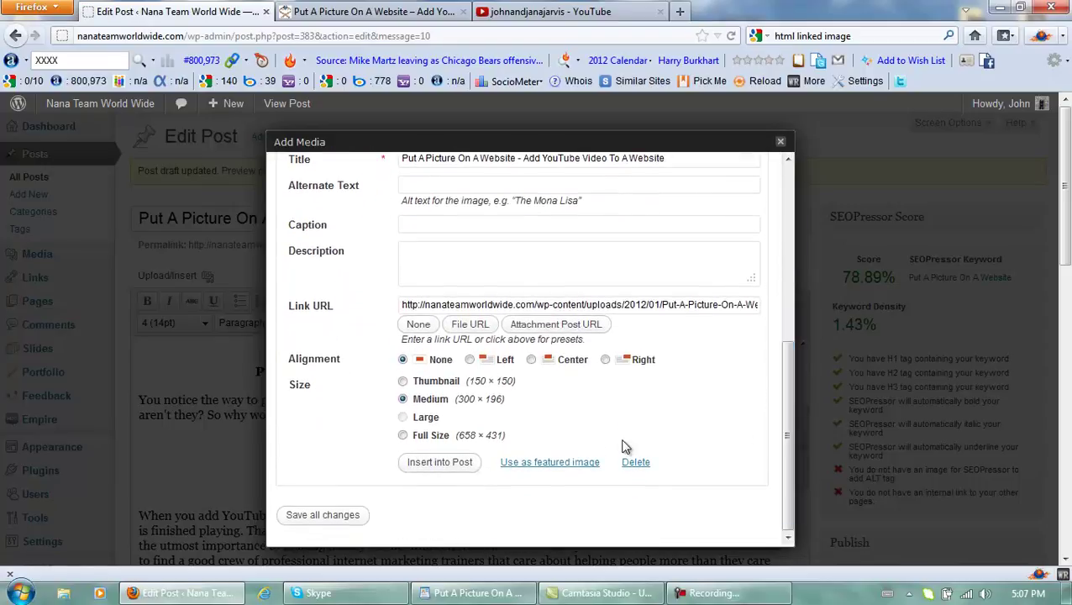
{"action": "left_click", "coordinate": [443, 463]}
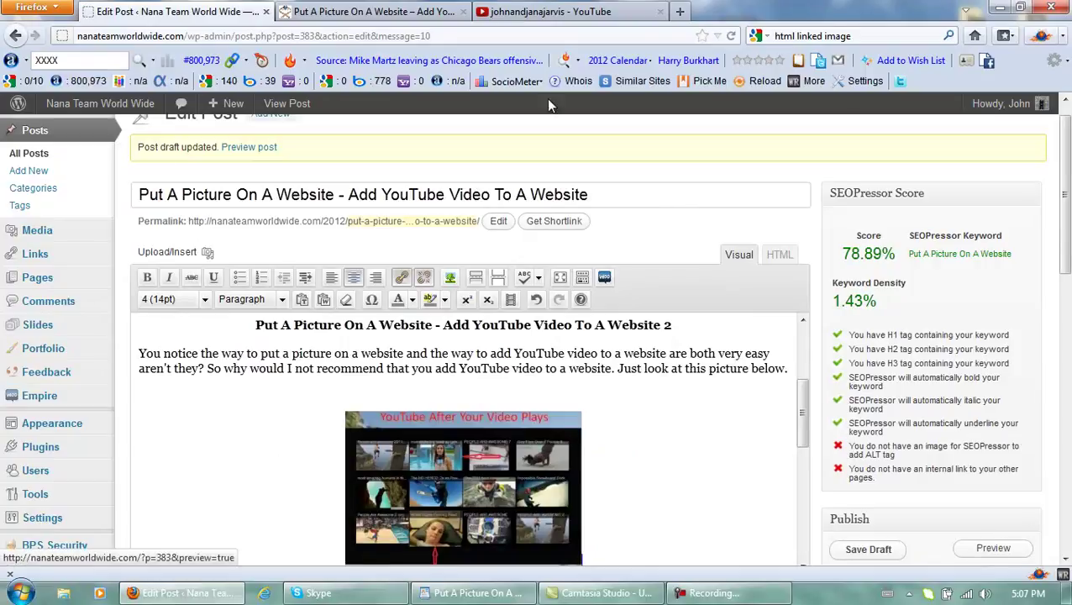
- Generate a fresh preview of the post and check the inserted picture below the second heading
{"action": "left_click", "coordinate": [435, 13]}
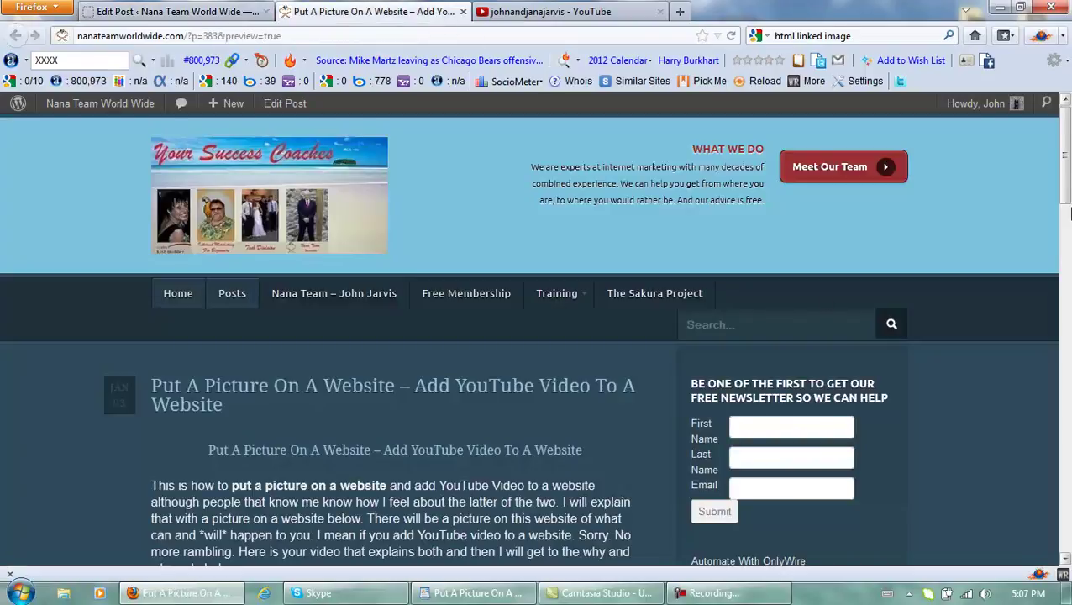
{"action": "mouse_move", "coordinate": [1065, 173]}
{"action": "left_mouse_down"}
{"action": "mouse_move", "coordinate": [1065, 235]}
{"action": "mouse_move", "coordinate": [1065, 155]}
{"action": "left_mouse_up"}
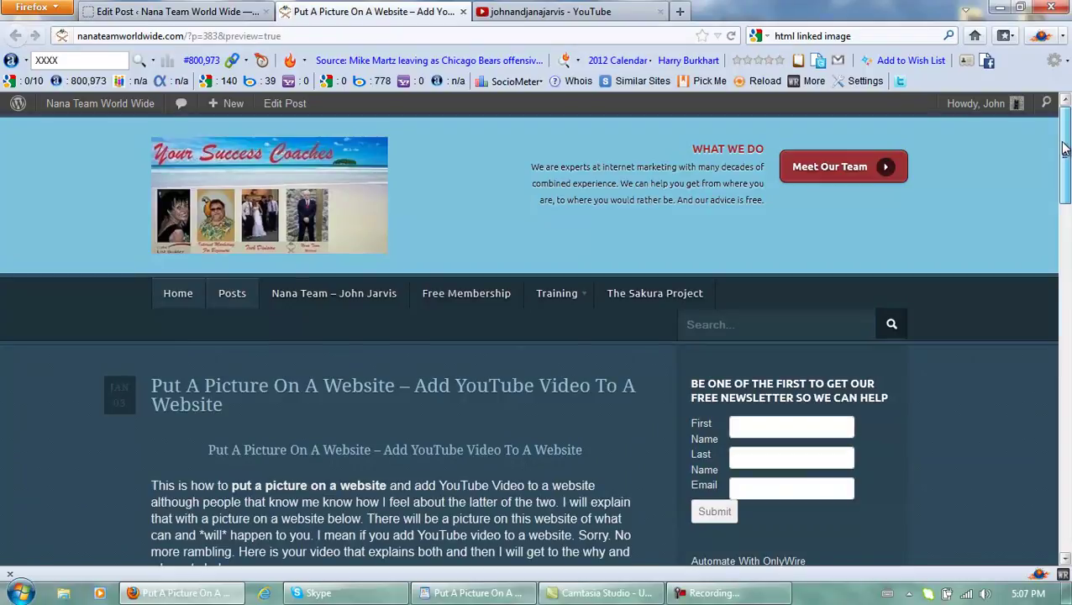
{"action": "left_click", "coordinate": [217, 14]}
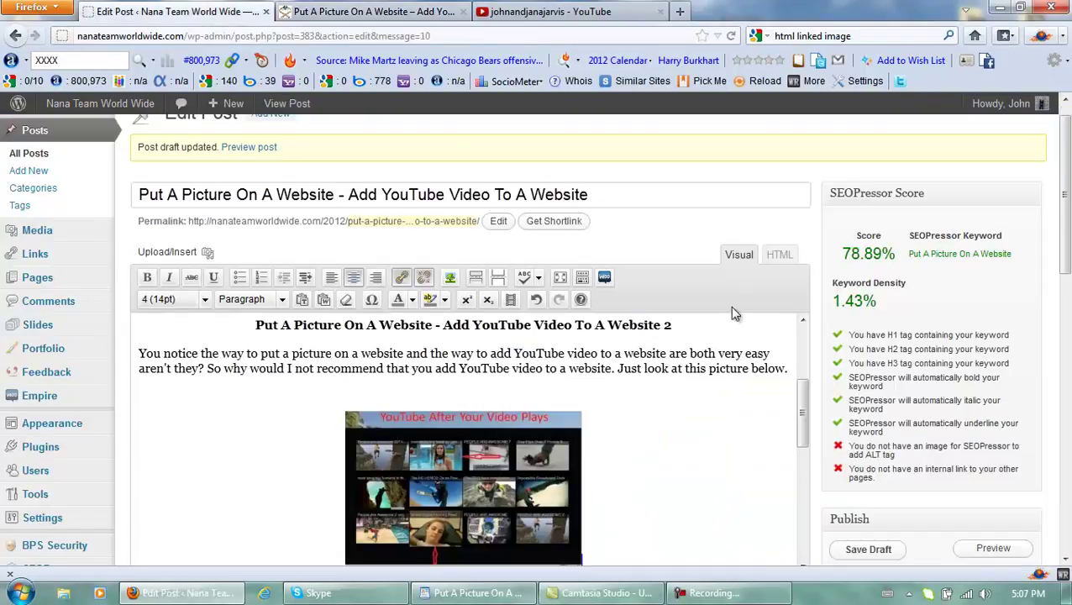
{"action": "left_click", "coordinate": [984, 551]}
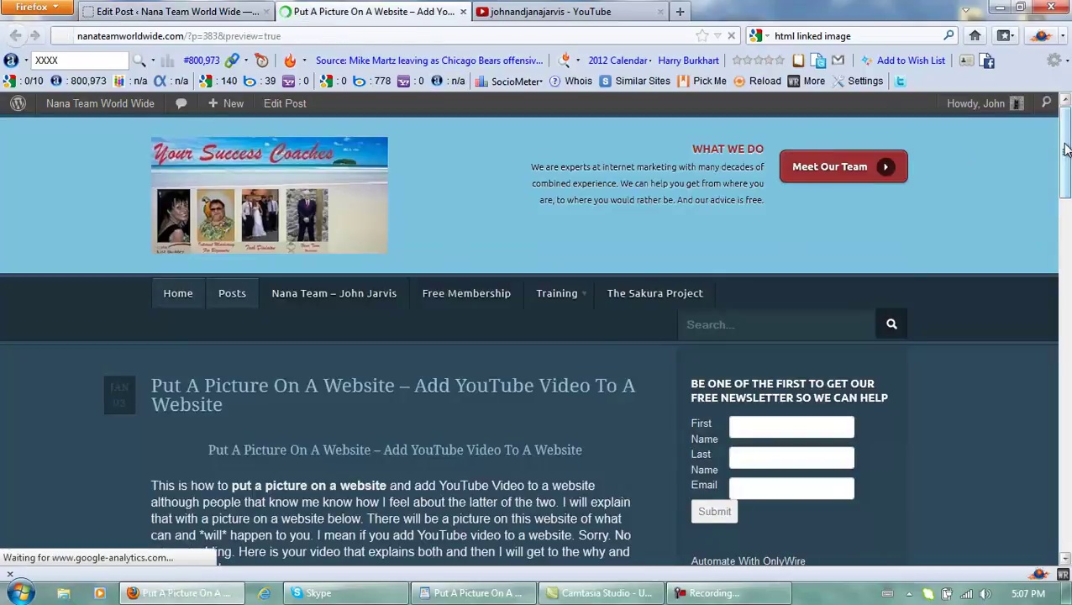
{"action": "left_click_drag", "start_coordinate": [1063, 149], "coordinate": [1063, 260]}
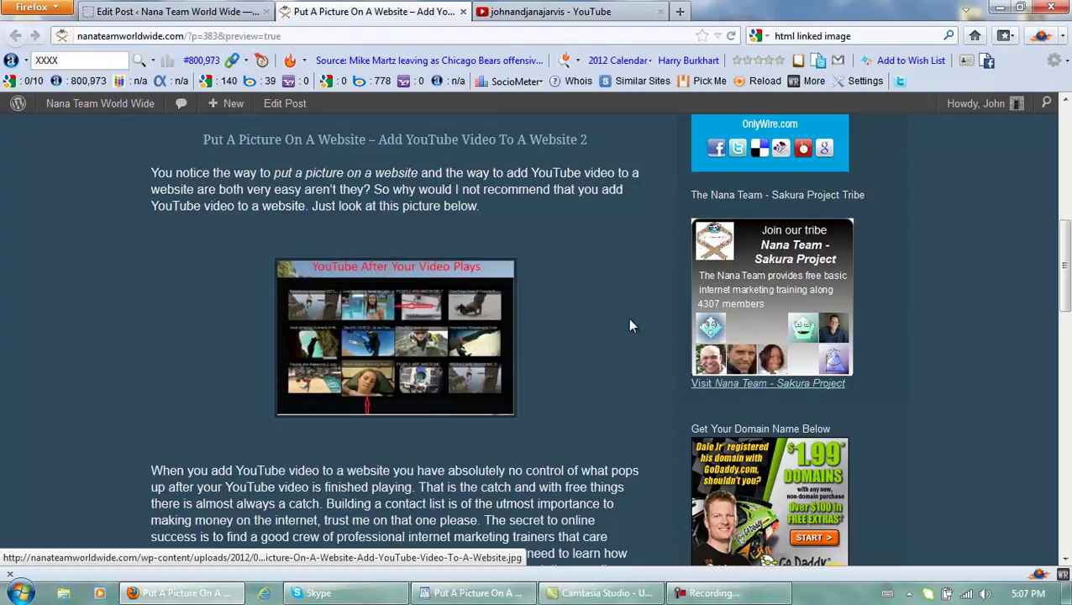
{"action": "left_click_drag", "start_coordinate": [1067, 295], "coordinate": [1060, 171]}
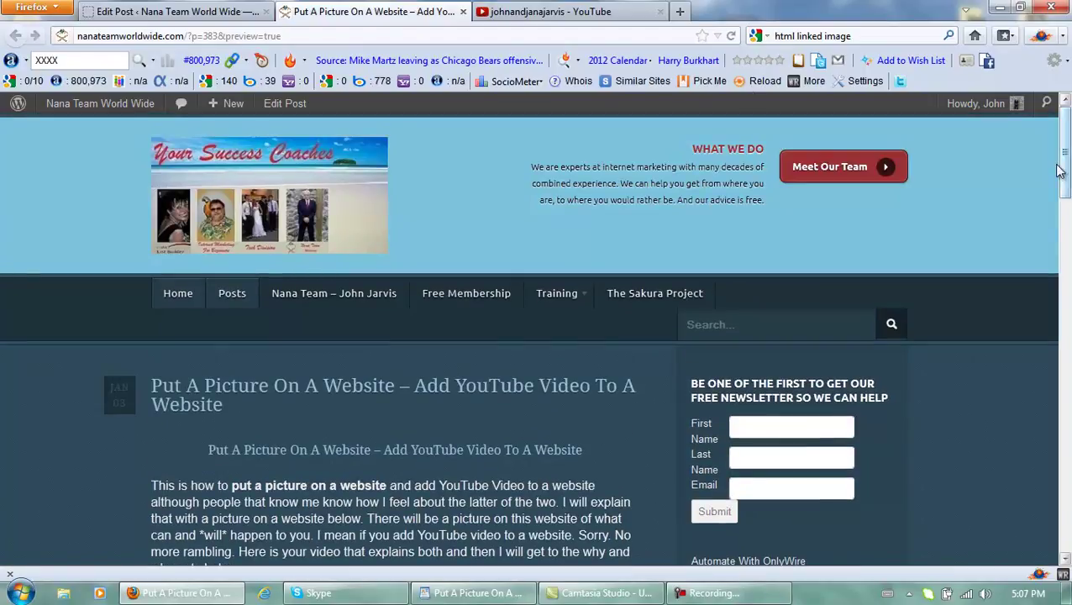
- Return to the post editor and select the XXXX video placeholder below the first paragraph
{"action": "left_click", "coordinate": [188, 17]}
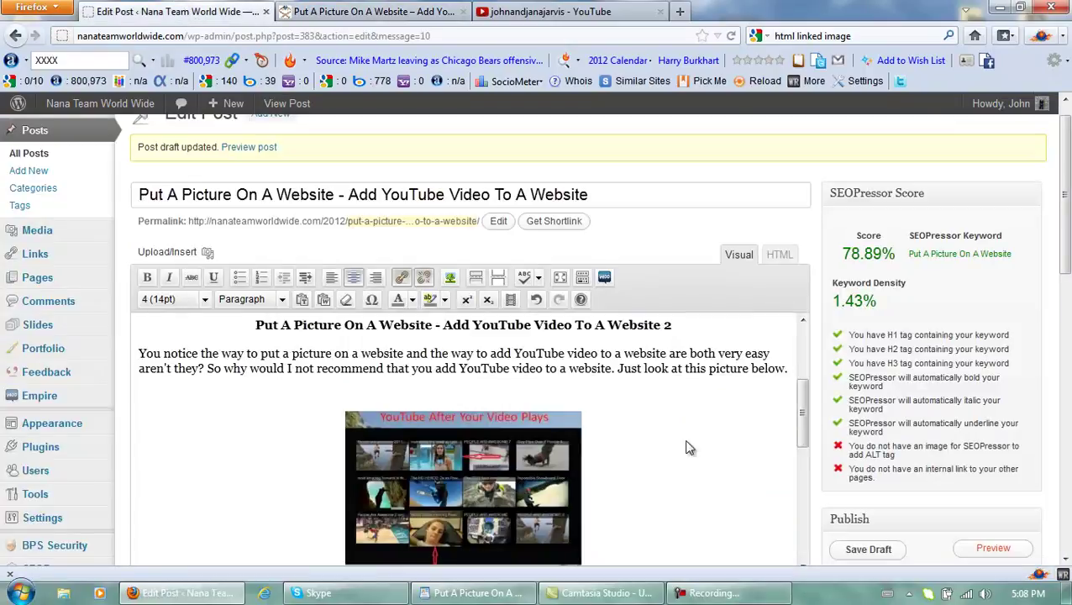
{"action": "scroll", "coordinate": [806, 344], "scroll_direction": "up", "scroll_amount": 5}
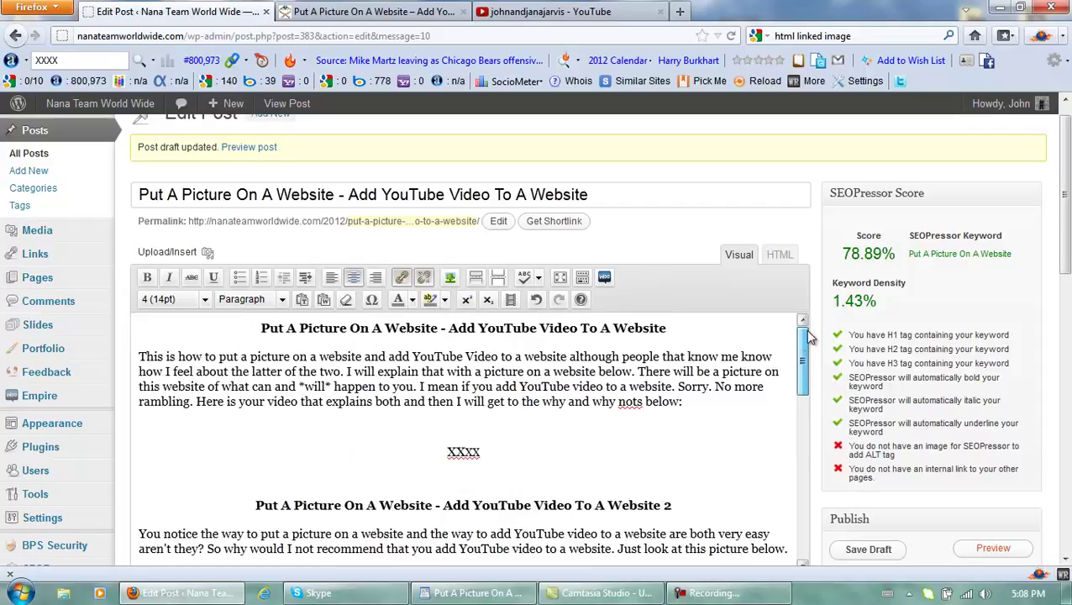
{"action": "left_click_drag", "start_coordinate": [481, 453], "coordinate": [447, 459]}
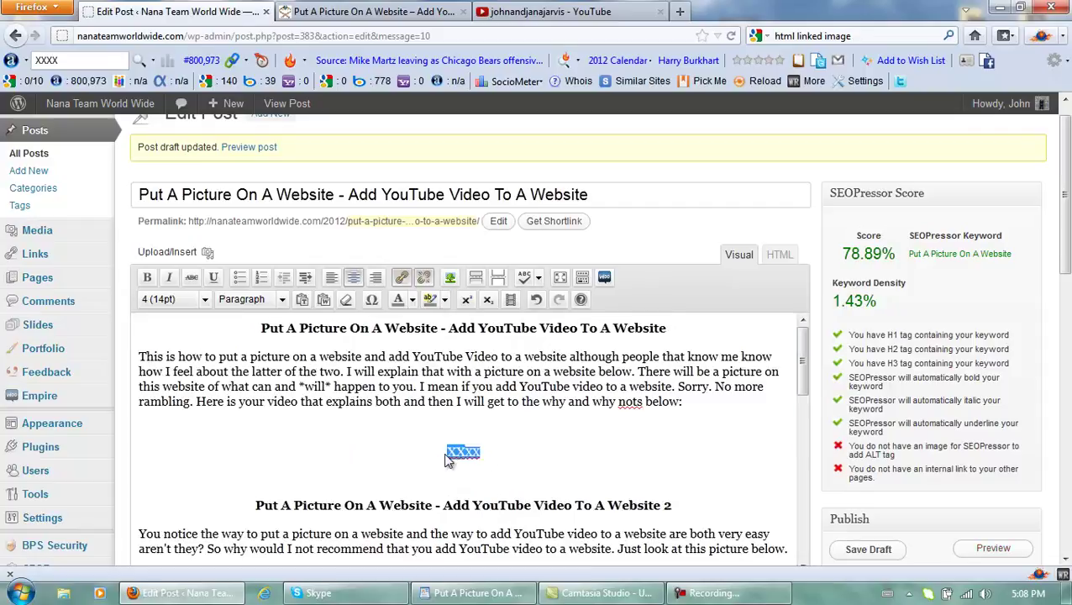
- Check the position of the XXXX video placeholder in the post preview
{"action": "left_click", "coordinate": [383, 12]}
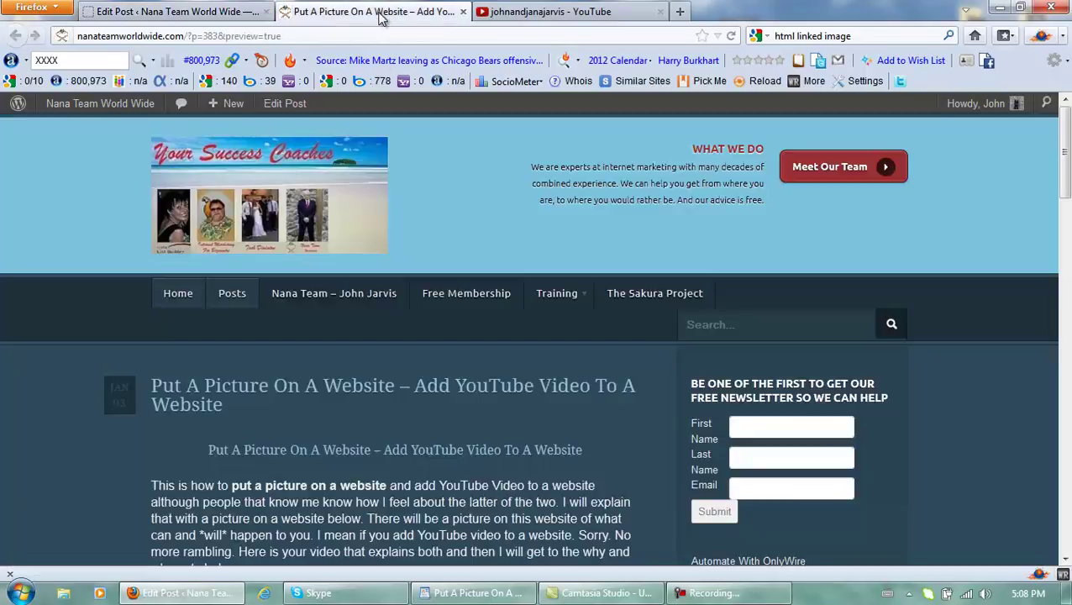
{"action": "scroll", "coordinate": [397, 371], "scroll_direction": "down", "scroll_amount": 4}
{"action": "left_click_drag", "start_coordinate": [418, 451], "coordinate": [384, 451]}
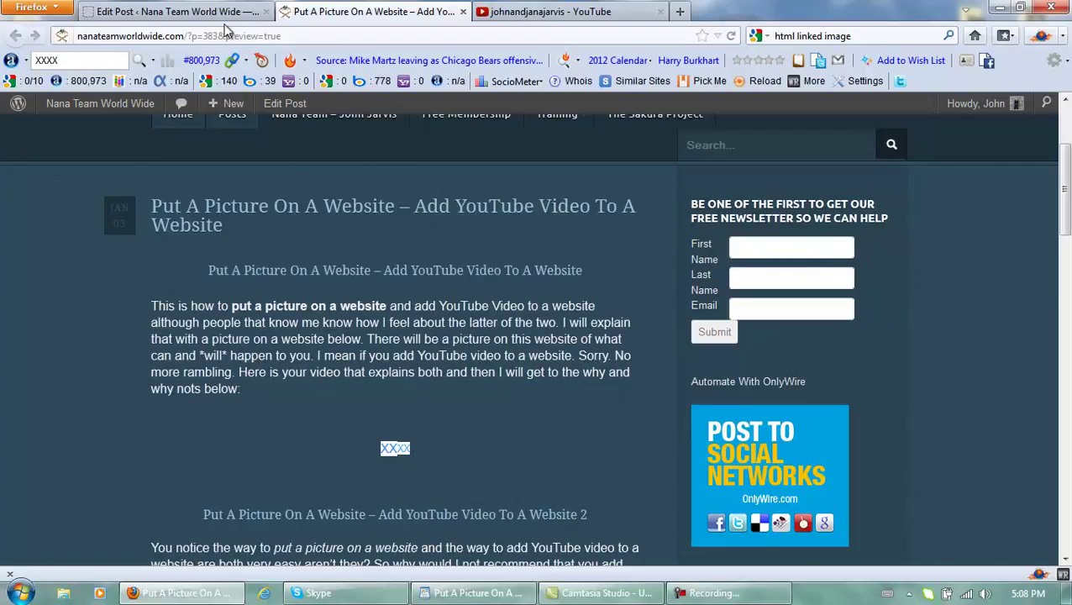
- Open the YouTube video "Can You Make Money On YouTube", pause it and copy its embed HTML
{"action": "left_click", "coordinate": [568, 17]}
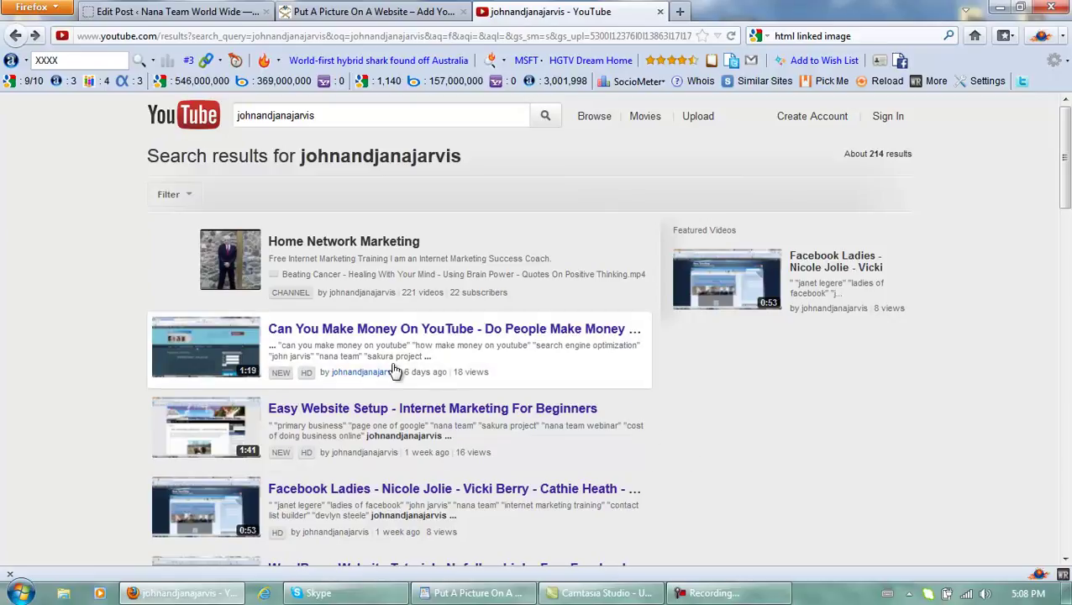
{"action": "left_click", "coordinate": [206, 349]}
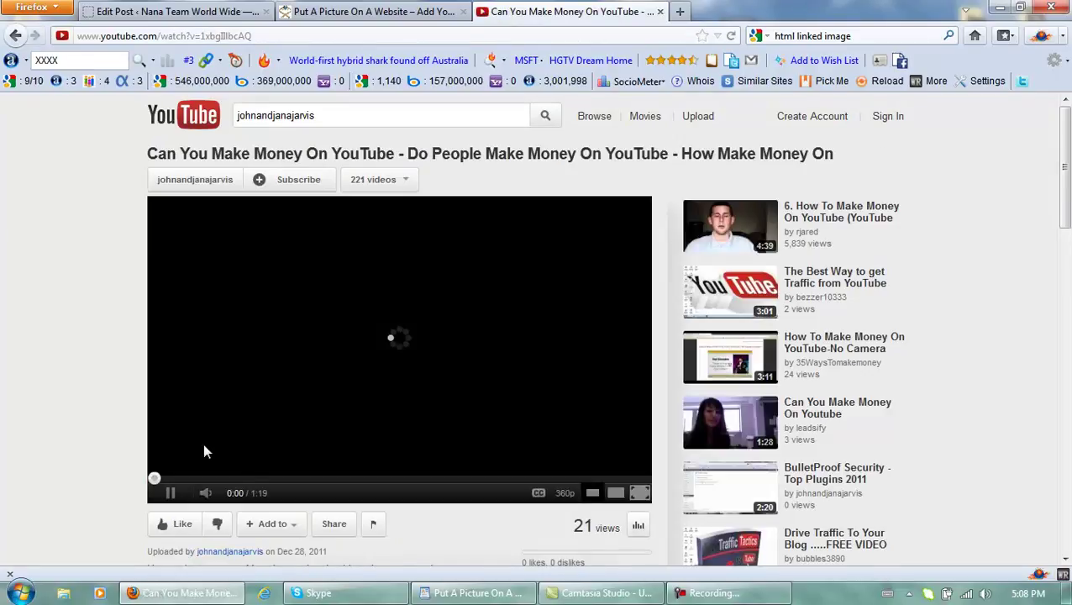
{"action": "left_click", "coordinate": [170, 493]}
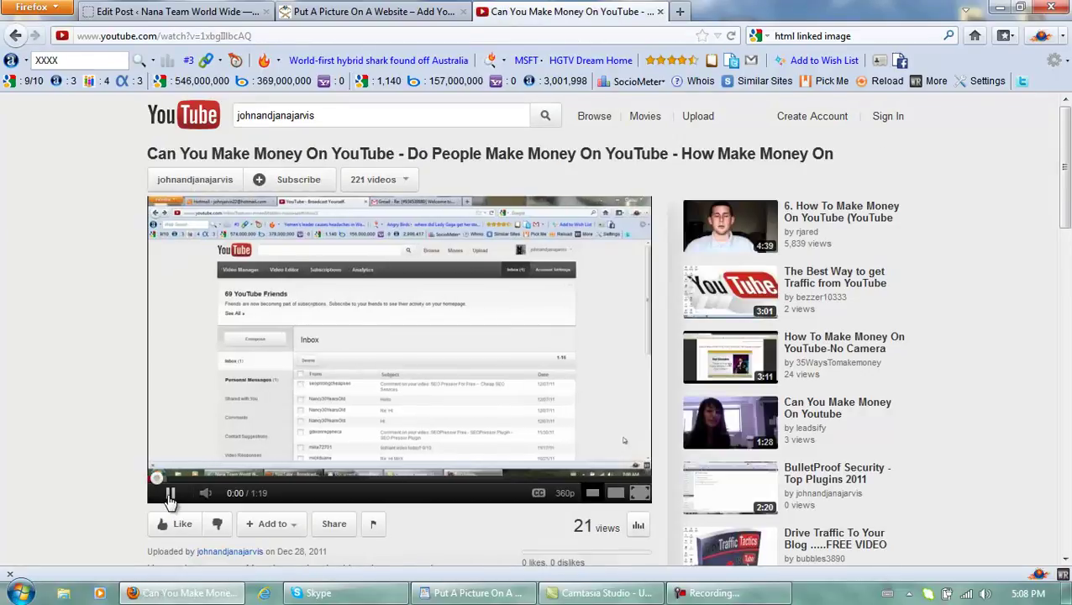
{"action": "right_click", "coordinate": [367, 340]}
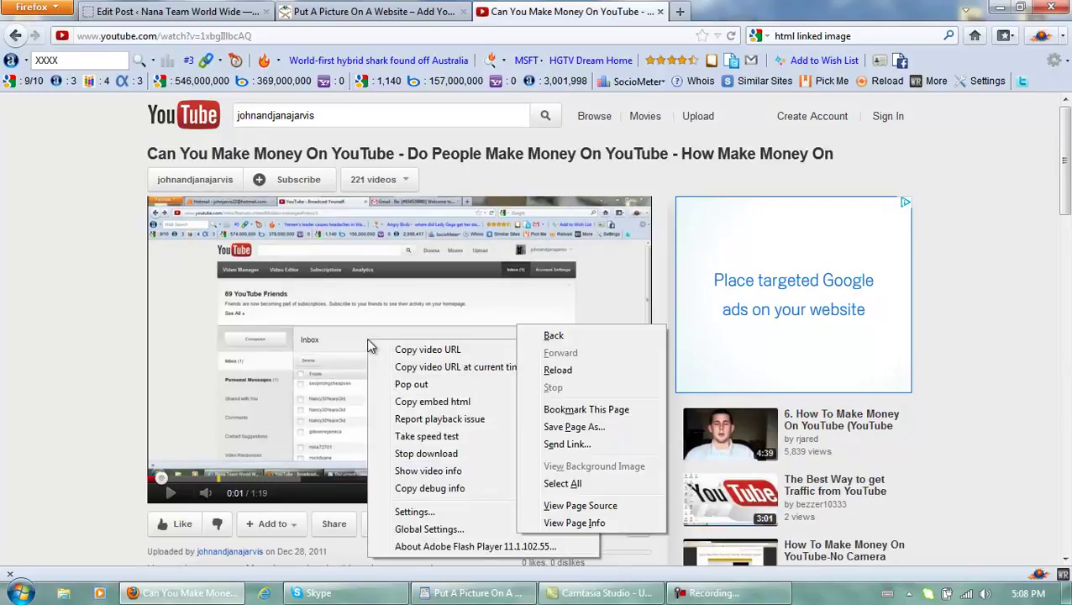
{"action": "left_click", "coordinate": [428, 407]}
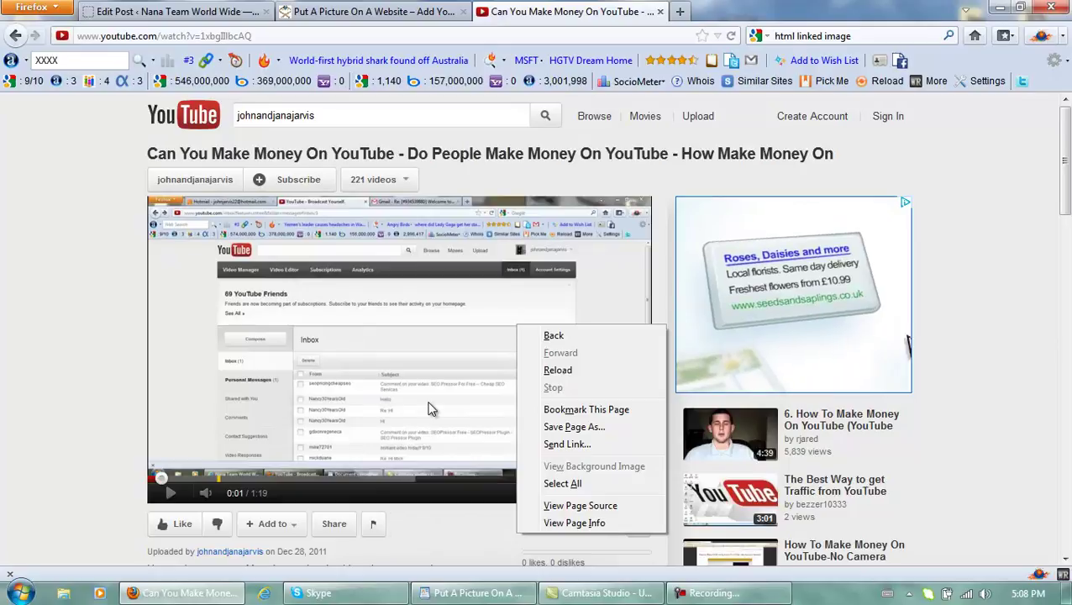
- Copy the embed HTML of the paused YouTube video and return to the post editor
{"action": "left_click", "coordinate": [48, 268]}
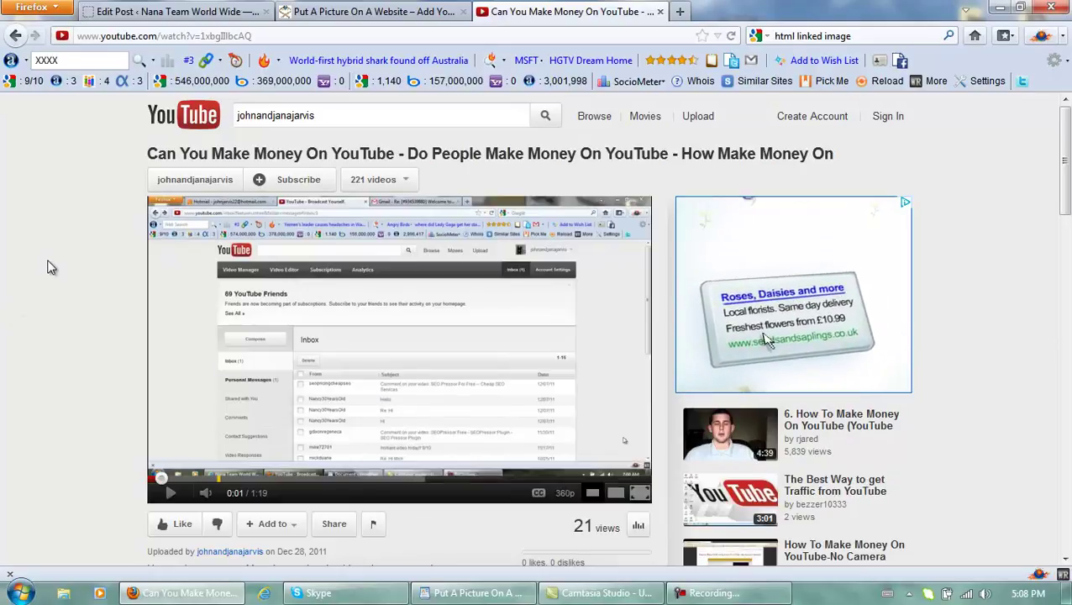
{"action": "right_click", "coordinate": [389, 374]}
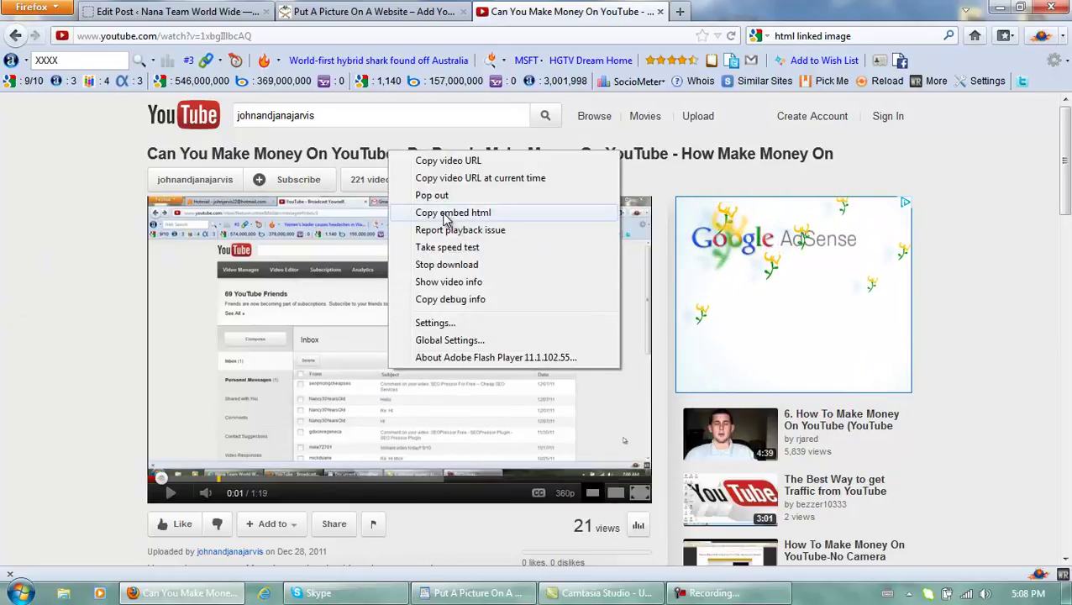
{"action": "left_click", "coordinate": [216, 17]}
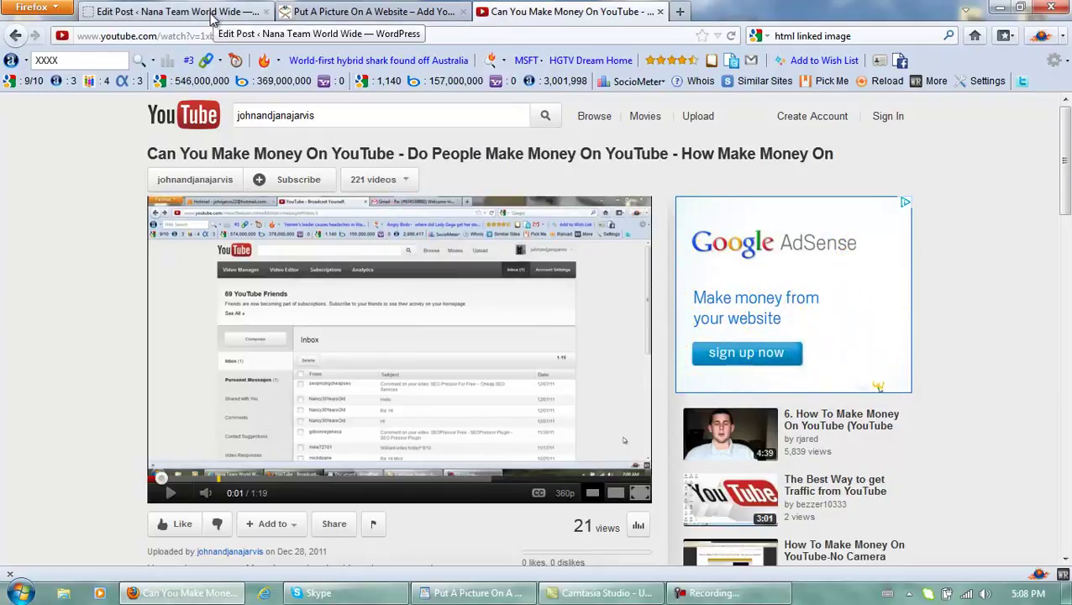
{"action": "left_click", "coordinate": [213, 15]}
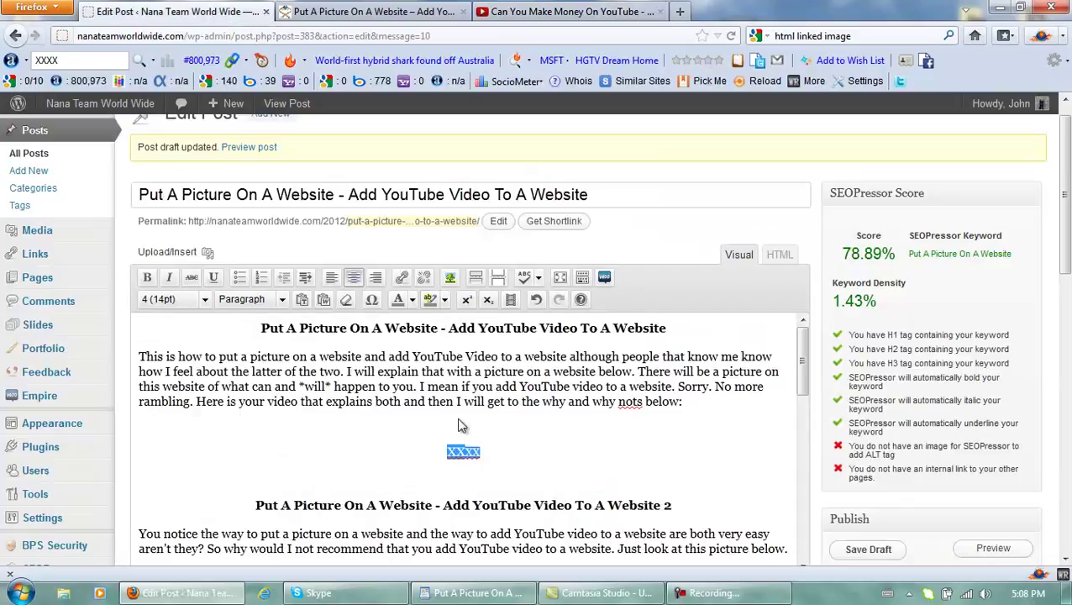
- Show the post's HTML source and replace the XX</span>XX placeholder below the first paragraph with the copied embed code
{"action": "left_click", "coordinate": [780, 256]}
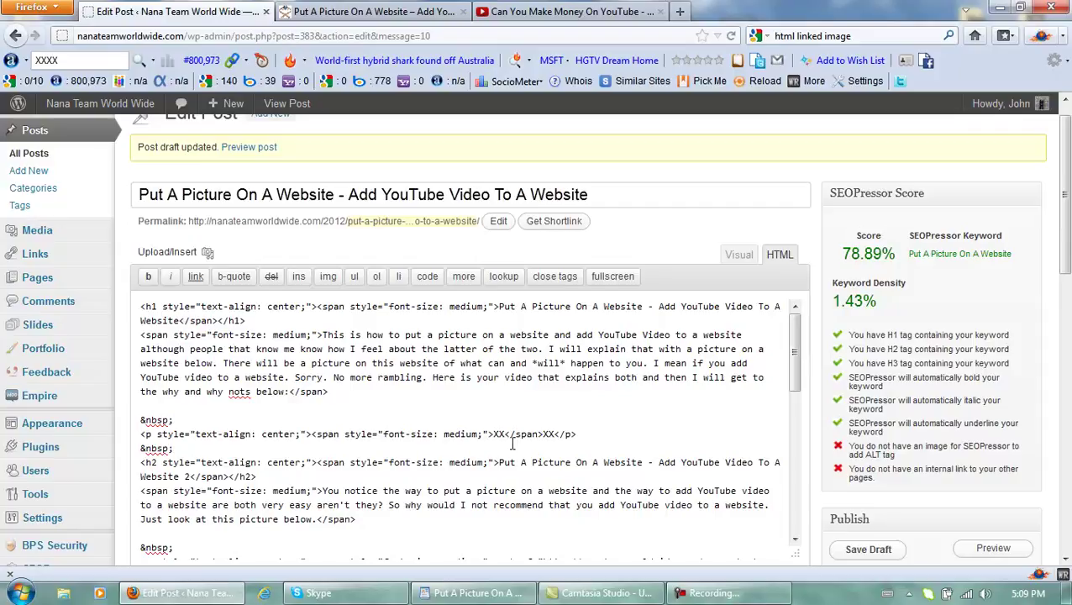
{"action": "left_click", "coordinate": [694, 593]}
{"action": "left_click", "coordinate": [991, 531]}
{"action": "left_click_drag", "start_coordinate": [554, 433], "coordinate": [520, 433]}
{"action": "right_click", "coordinate": [511, 433]}
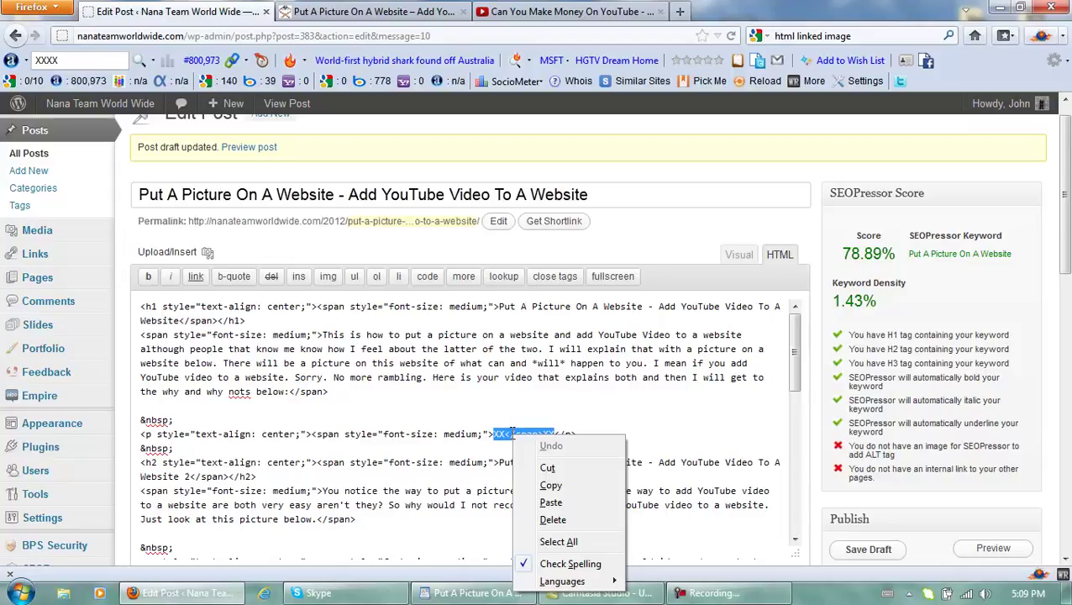
{"action": "left_click", "coordinate": [550, 502]}
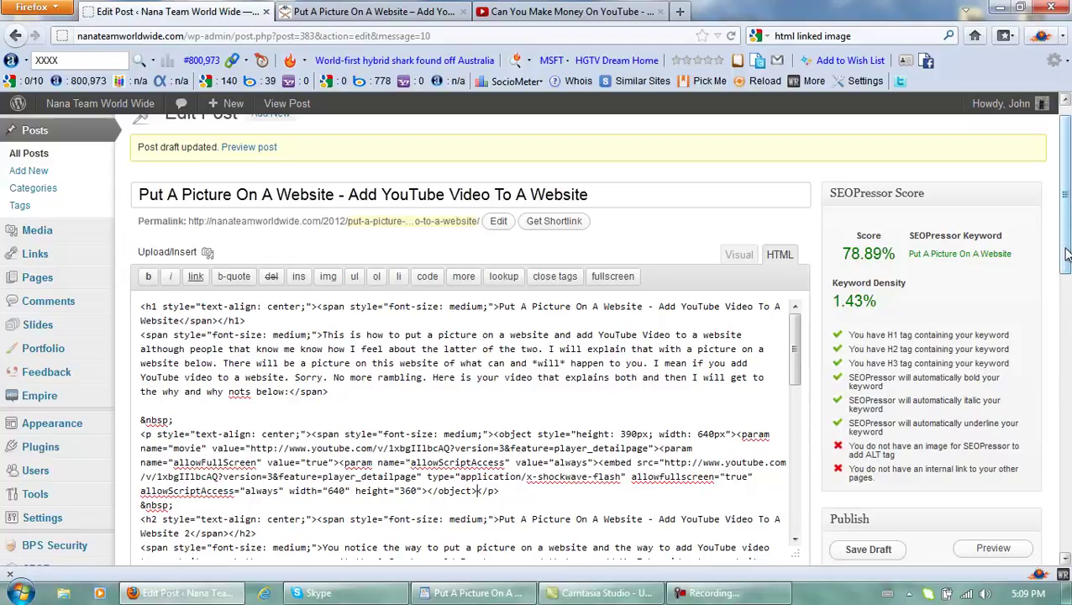
- Generate a fresh preview of the post and check the embedded video below the first paragraph
{"action": "left_click_drag", "start_coordinate": [1063, 250], "coordinate": [1065, 268]}
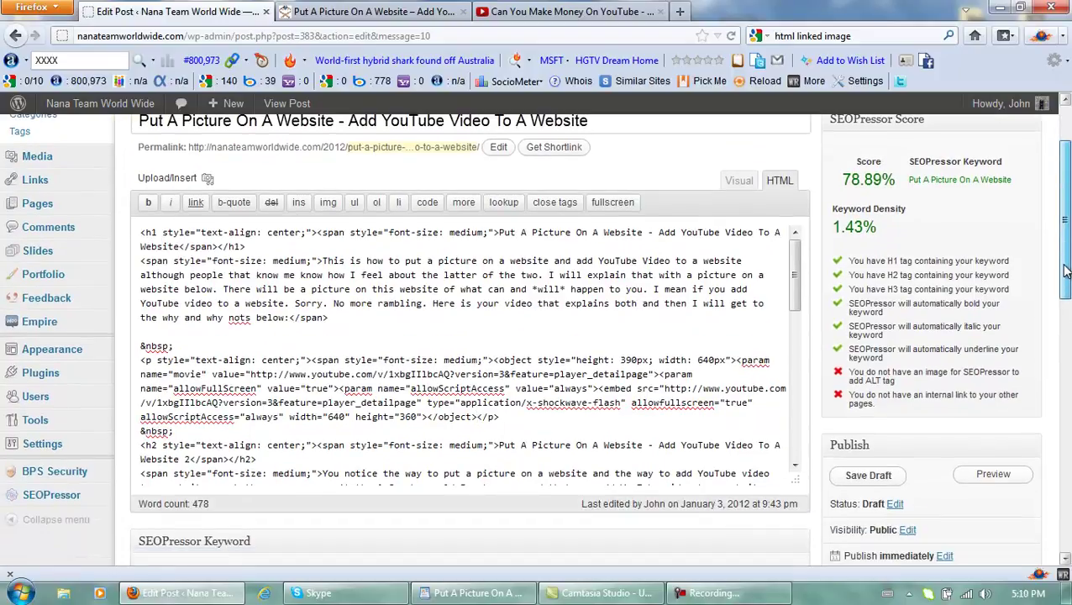
{"action": "left_click", "coordinate": [993, 476]}
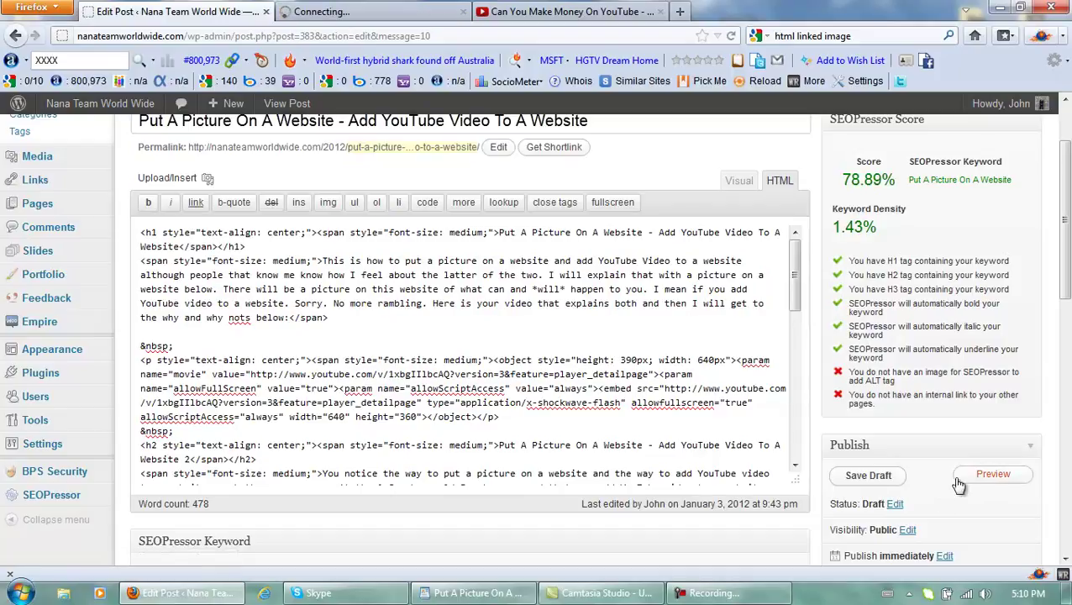
{"action": "left_click", "coordinate": [366, 14]}
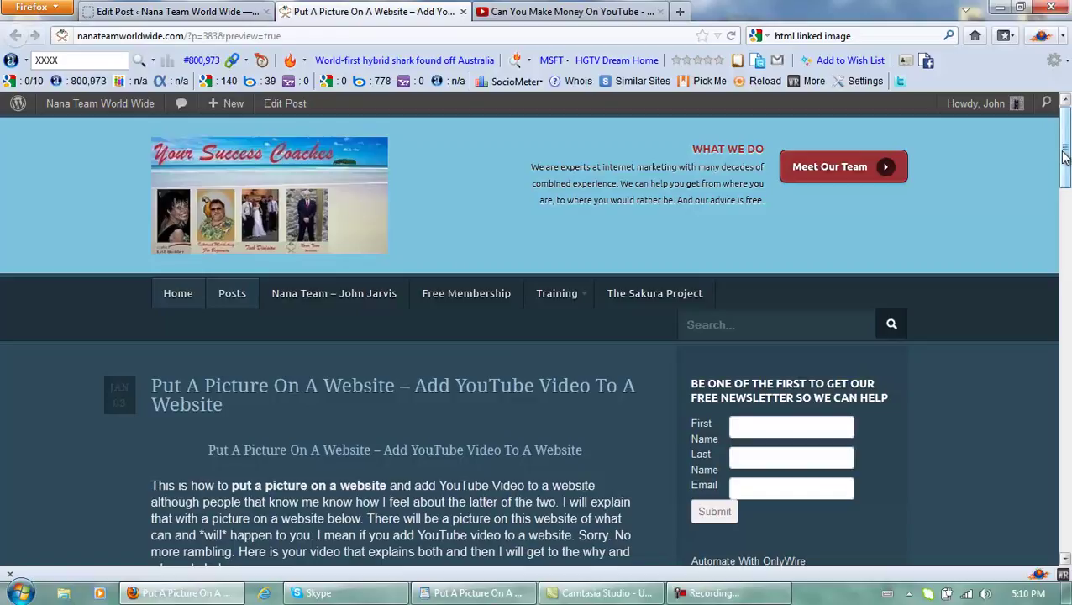
{"action": "left_click_drag", "start_coordinate": [1064, 155], "coordinate": [1063, 236]}
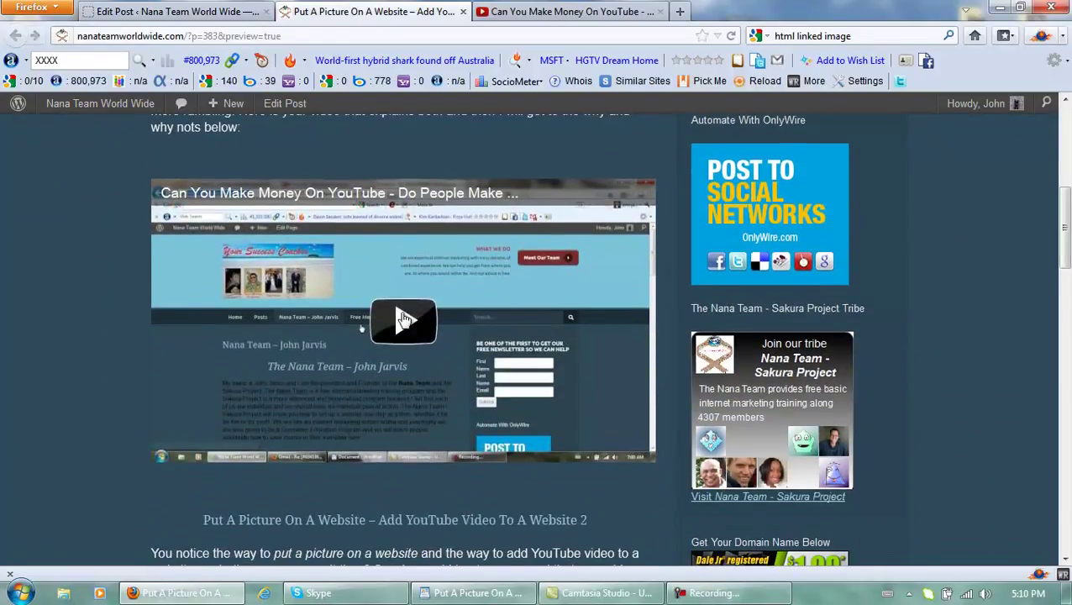
- Compare the original video's YouTube page with the embedded player in the post preview
{"action": "left_click", "coordinate": [527, 15]}
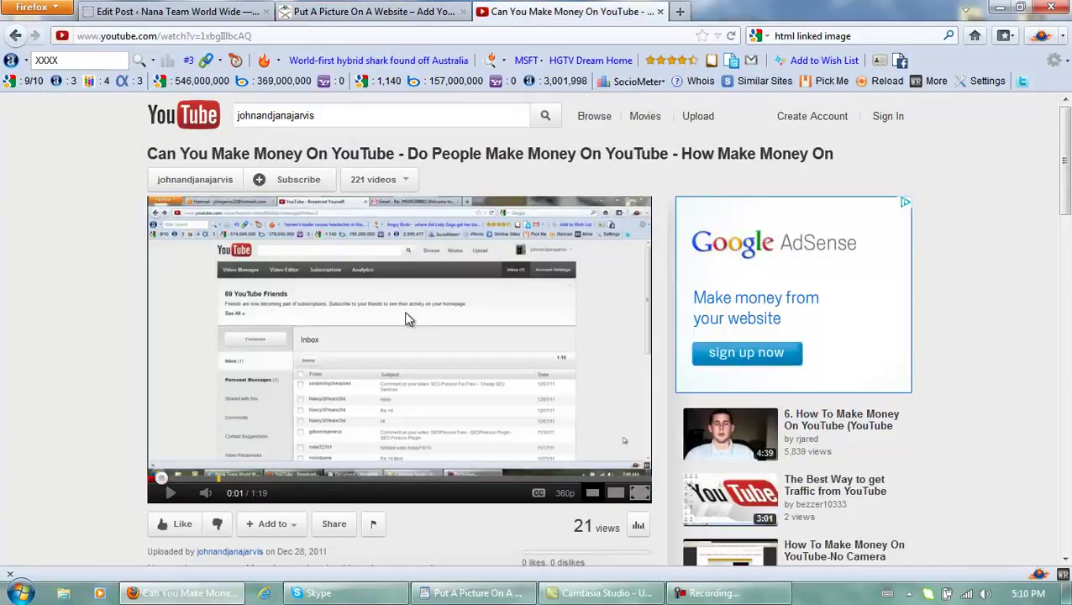
{"action": "left_click", "coordinate": [392, 15]}
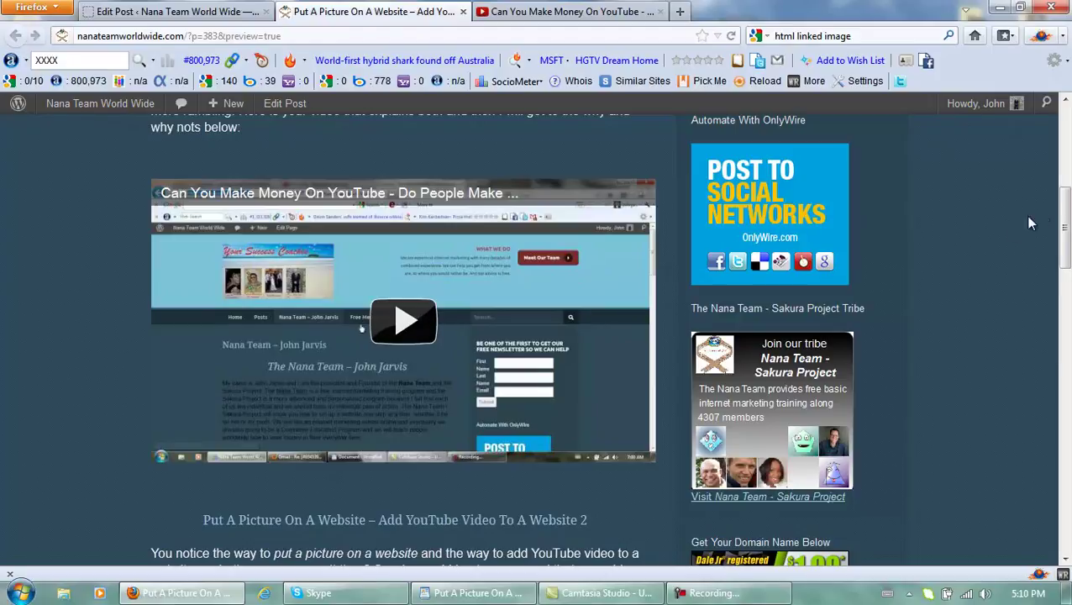
{"action": "mouse_move", "coordinate": [1059, 214]}
{"action": "left_mouse_down"}
{"action": "mouse_move", "coordinate": [1050, 407]}
{"action": "mouse_move", "coordinate": [1065, 307]}
{"action": "mouse_move", "coordinate": [1062, 171]}
{"action": "mouse_move", "coordinate": [1065, 212]}
{"action": "left_mouse_up"}
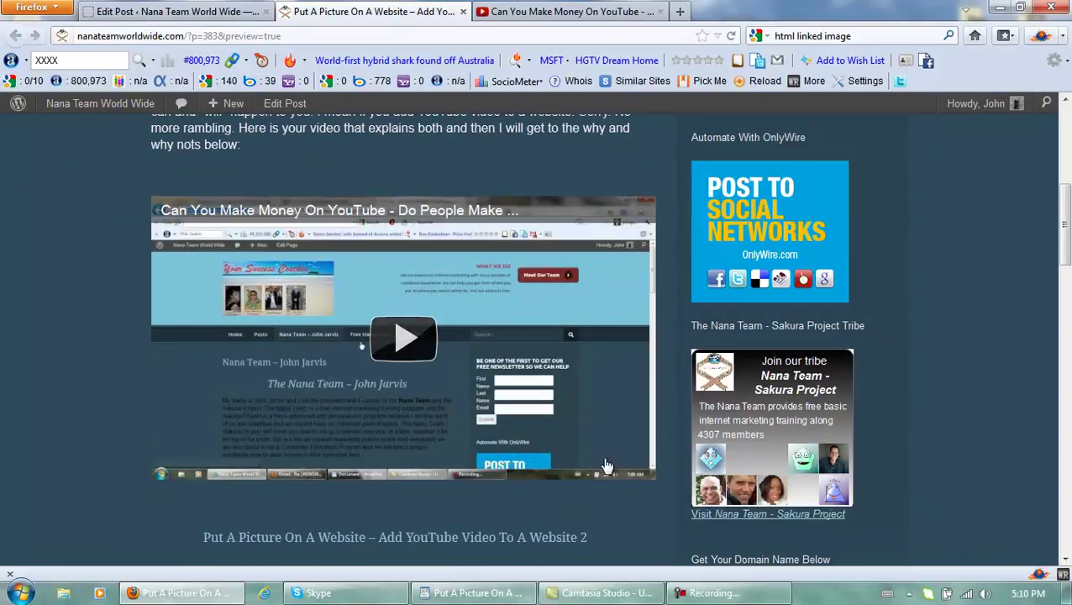
- Minimize the browser and select the "How To Use MySocialSite Video System" video file on the desktop
{"action": "left_click", "coordinate": [999, 12]}
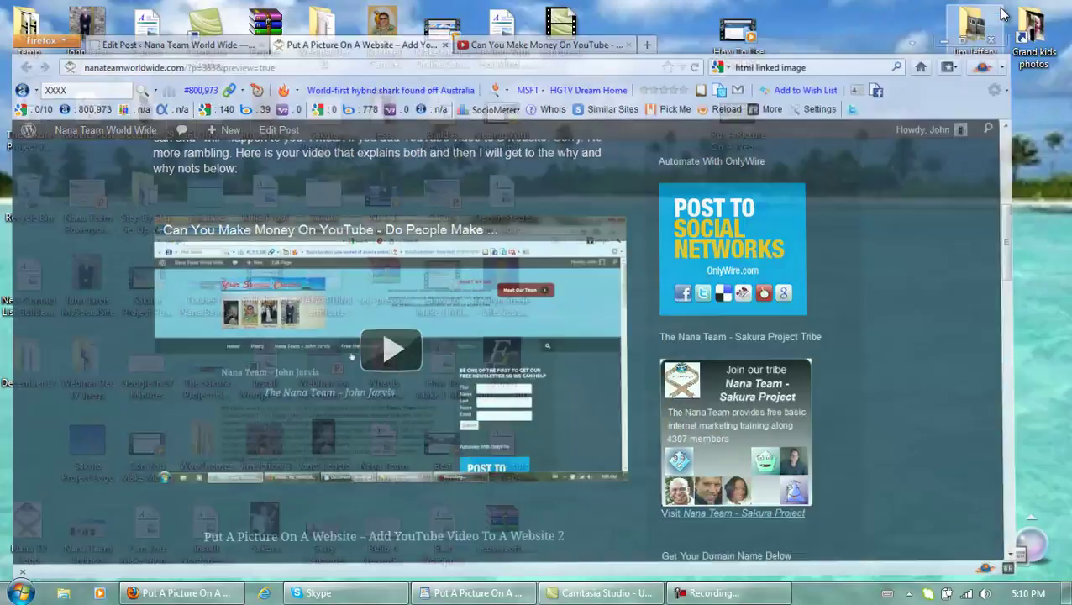
{"action": "left_click", "coordinate": [732, 42]}
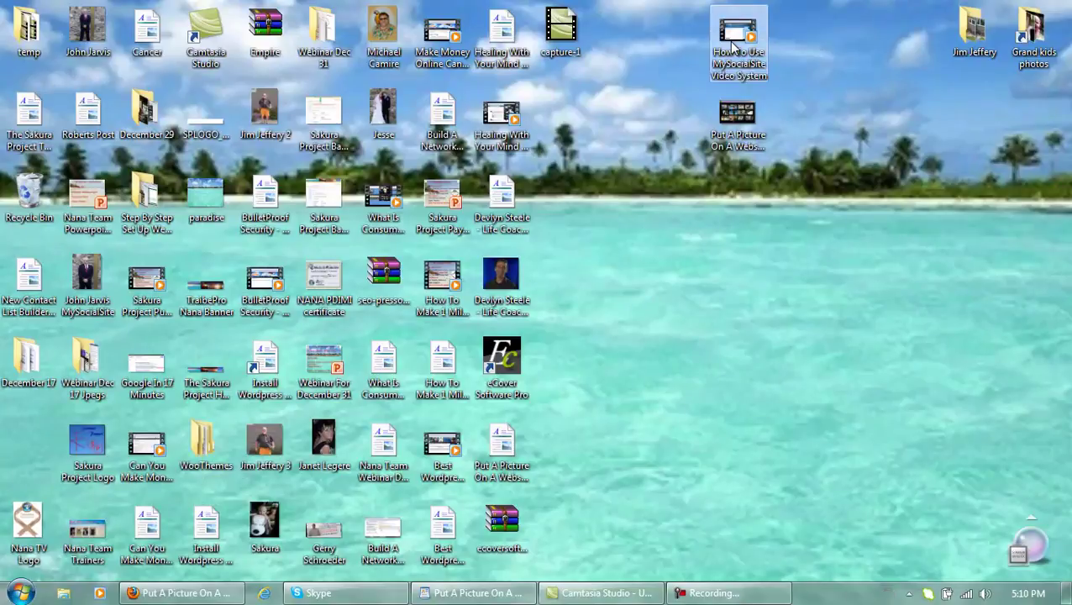
{"action": "left_click_drag", "start_coordinate": [860, 120], "coordinate": [754, 66]}
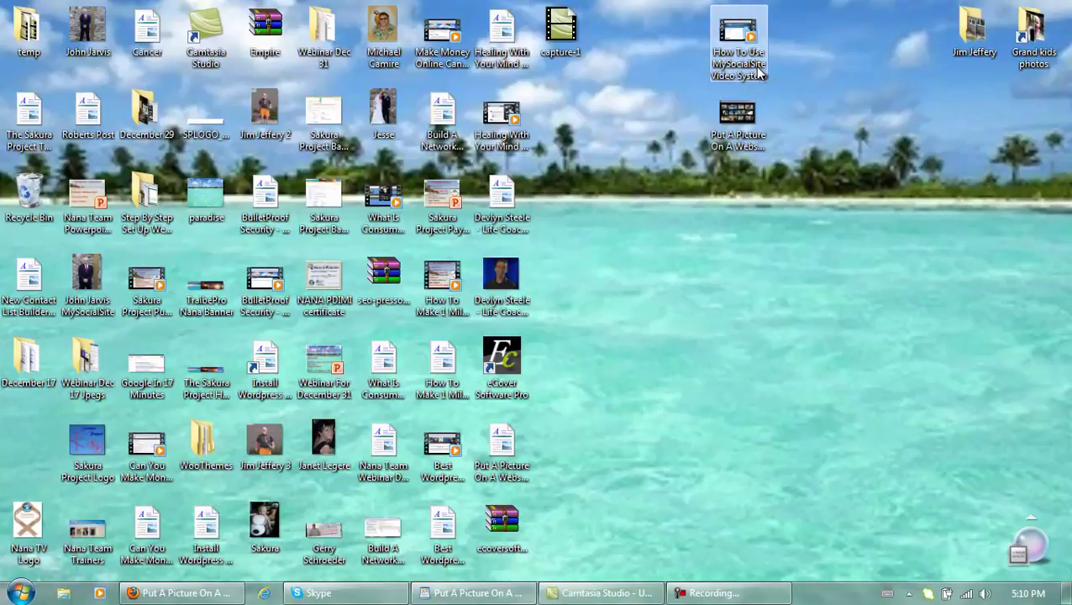